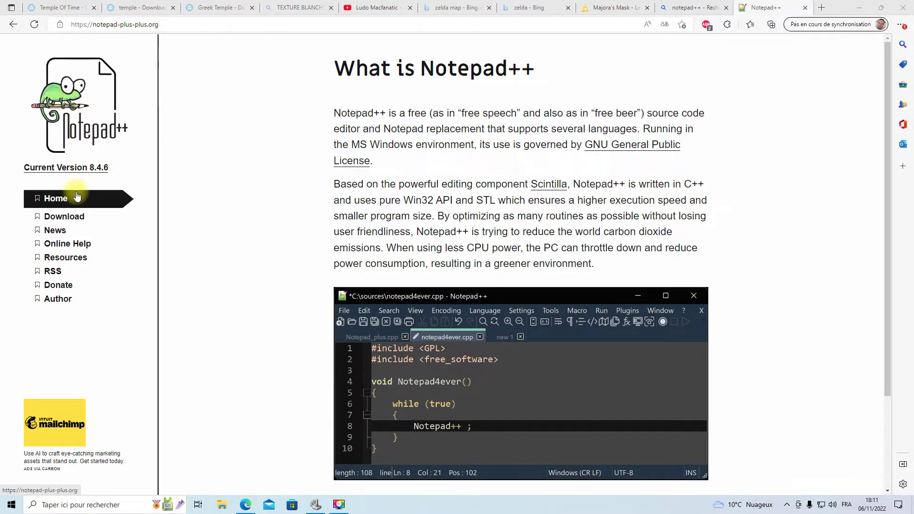
# View the Notepad++ v8.4.6 download page, and close its tab and minimize the browser.
pyautogui.click(56, 215)
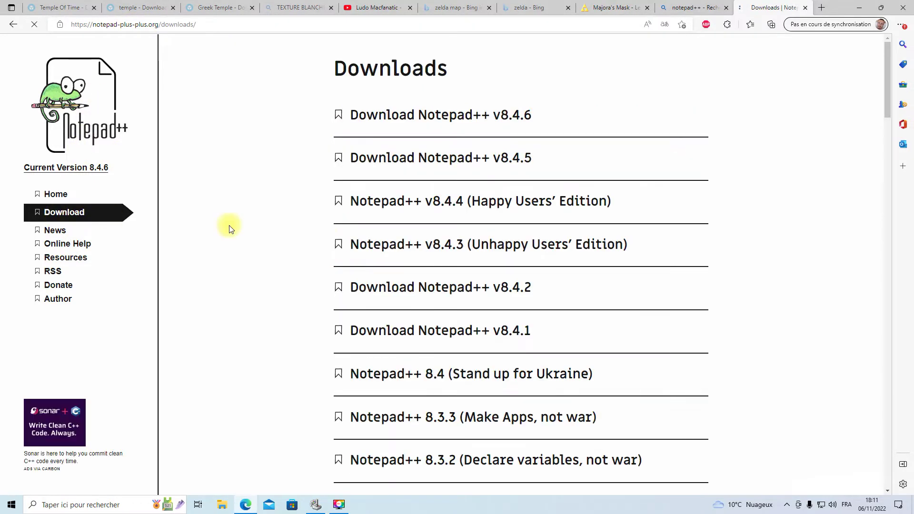
pyautogui.click(405, 114)
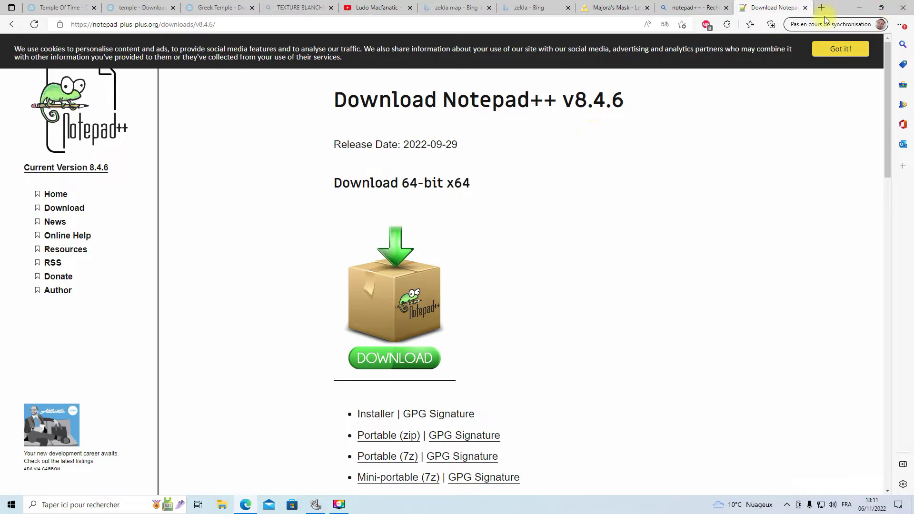
pyautogui.click(804, 8)
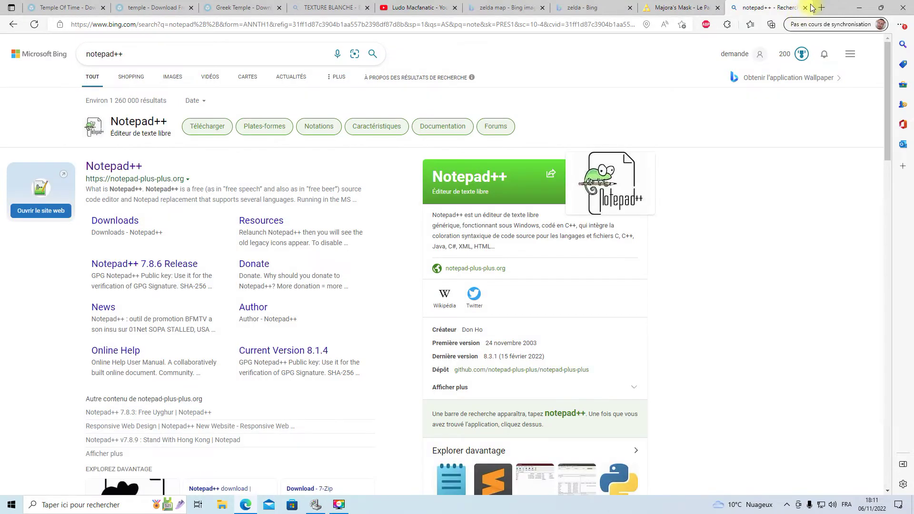
pyautogui.click(860, 8)
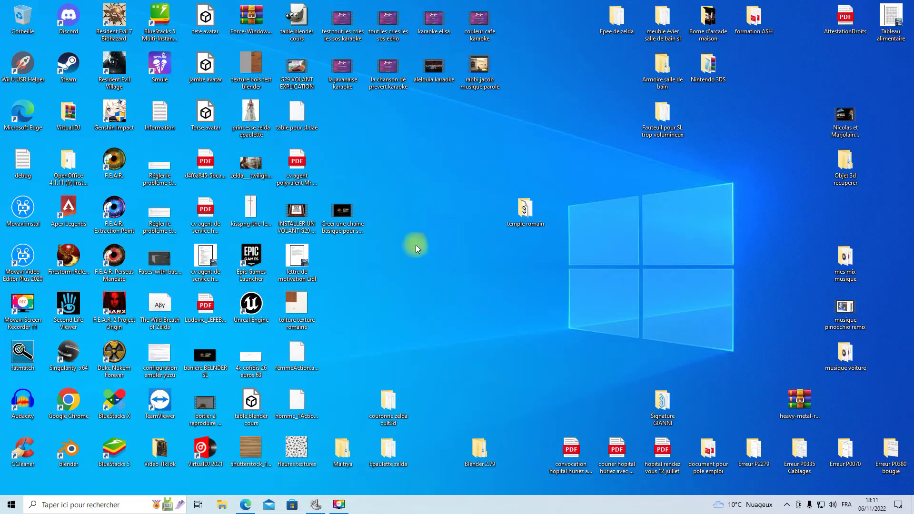
# Switch to File Explorer and open the folder C:\Hyperspin\Emulators\RetroArch.
pyautogui.click(220, 507)
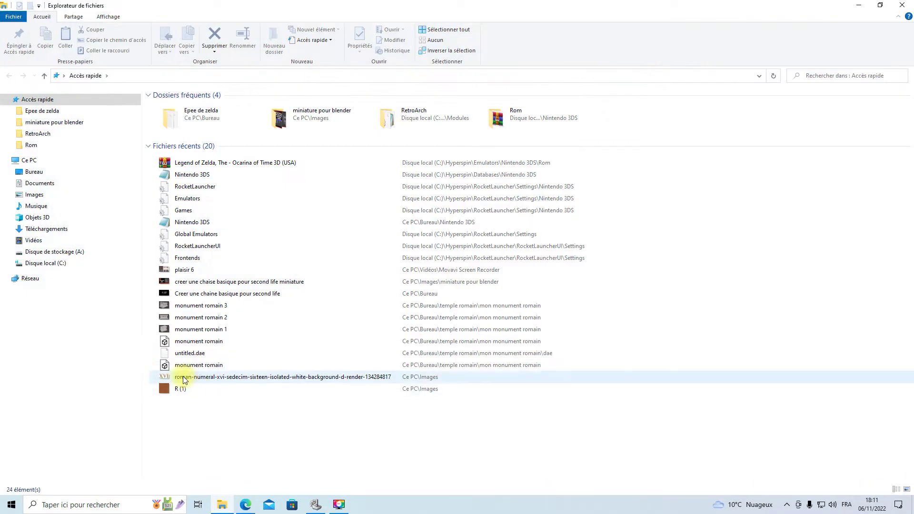
pyautogui.click(45, 265)
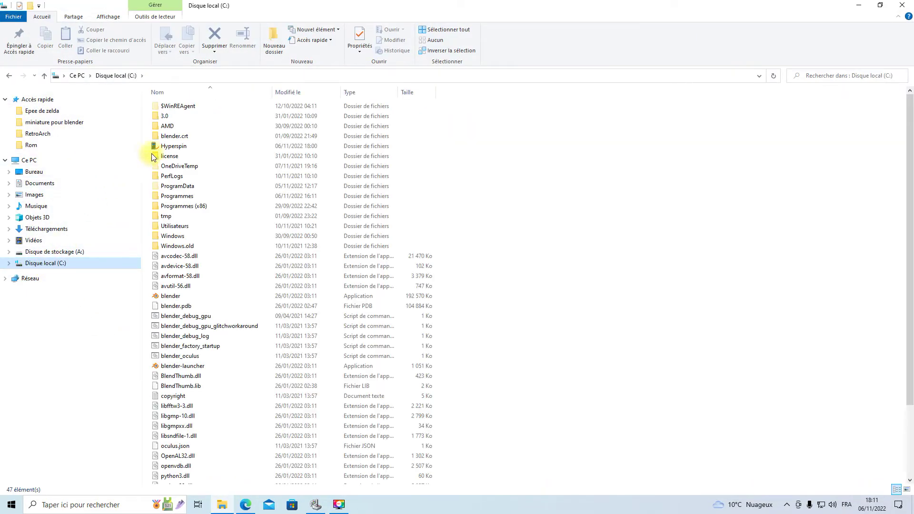
pyautogui.doubleClick(174, 147)
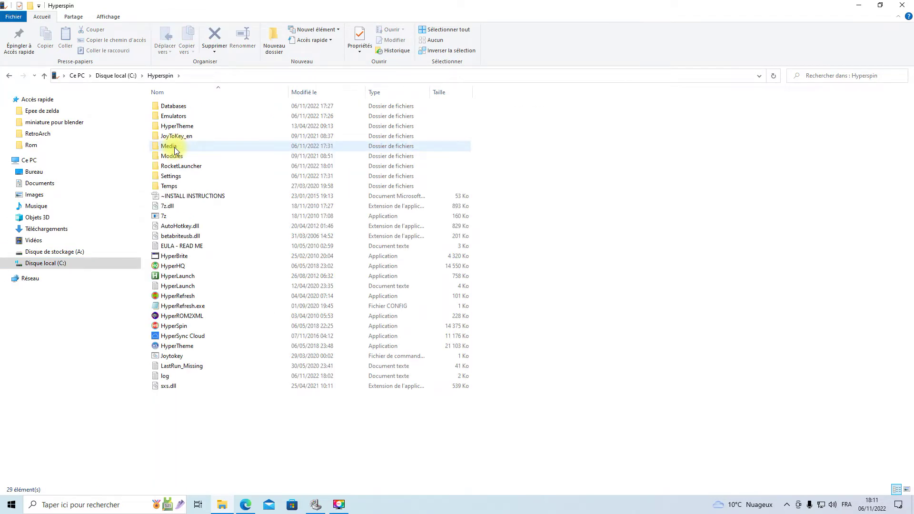
pyautogui.doubleClick(161, 116)
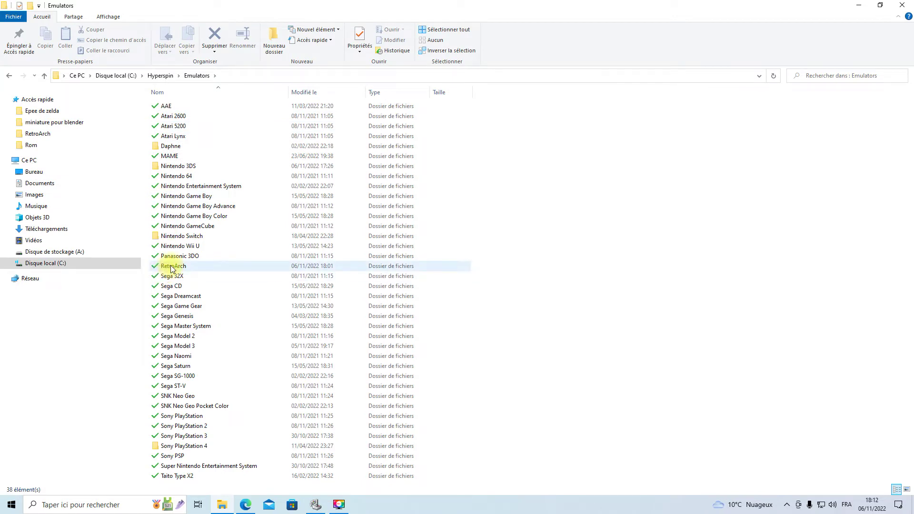
pyautogui.moveTo(171, 269)
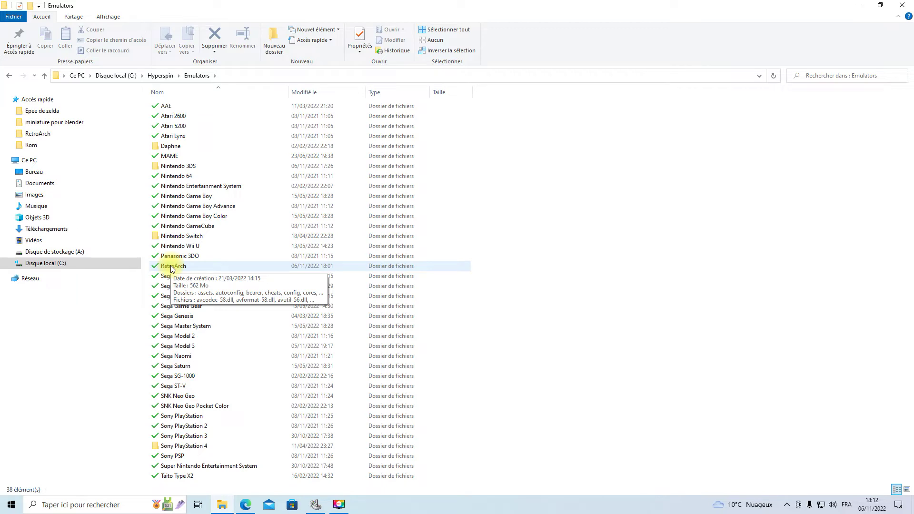
pyautogui.doubleClick(172, 268)
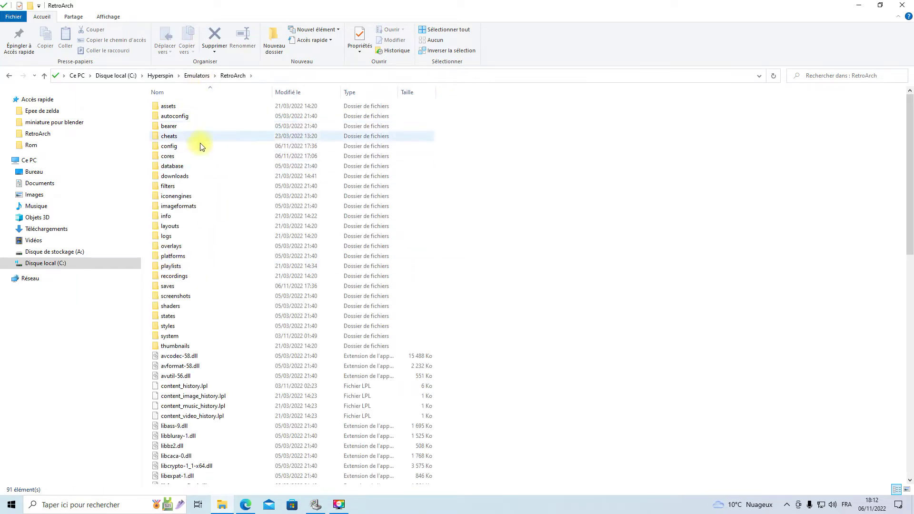
# Launch the retroarch application from its folder and open the online core download list (Téléchargement de cœurs).
pyautogui.scroll(-10, 202, 317)
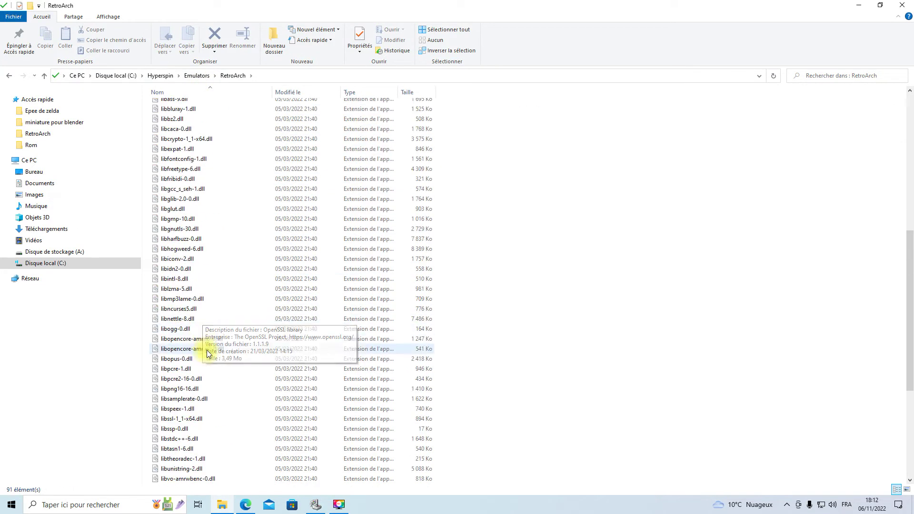
pyautogui.scroll(-7, 208, 353)
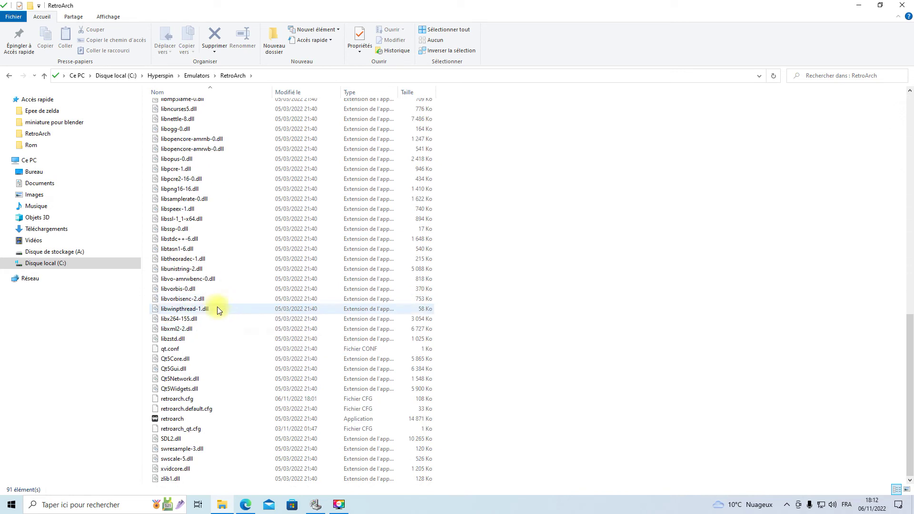
pyautogui.doubleClick(166, 421)
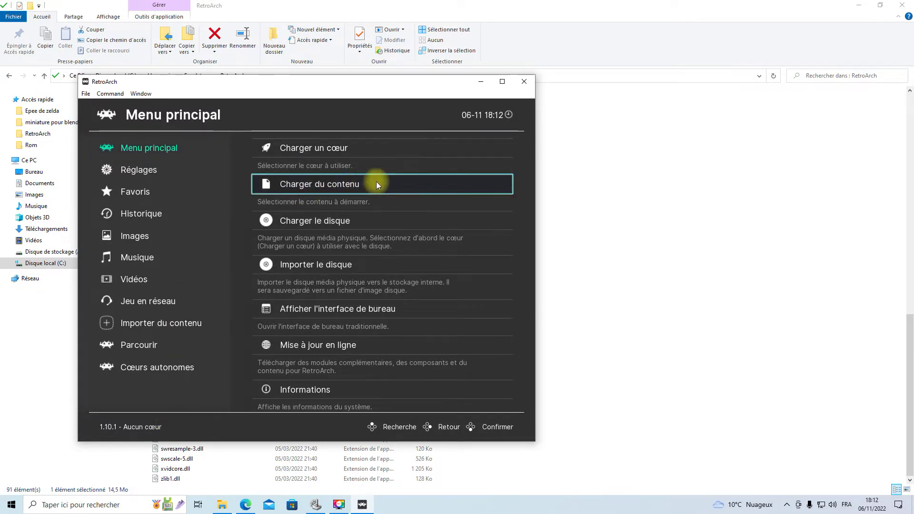
pyautogui.click(319, 348)
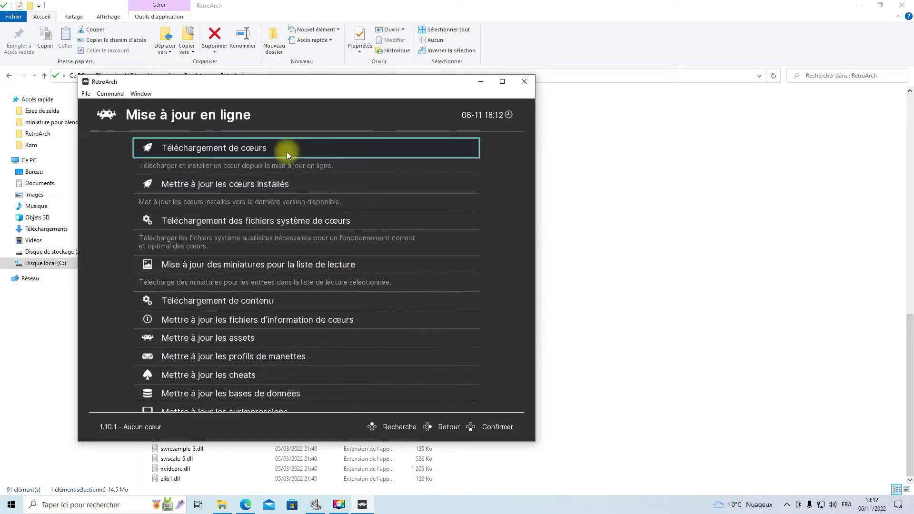
pyautogui.click(218, 150)
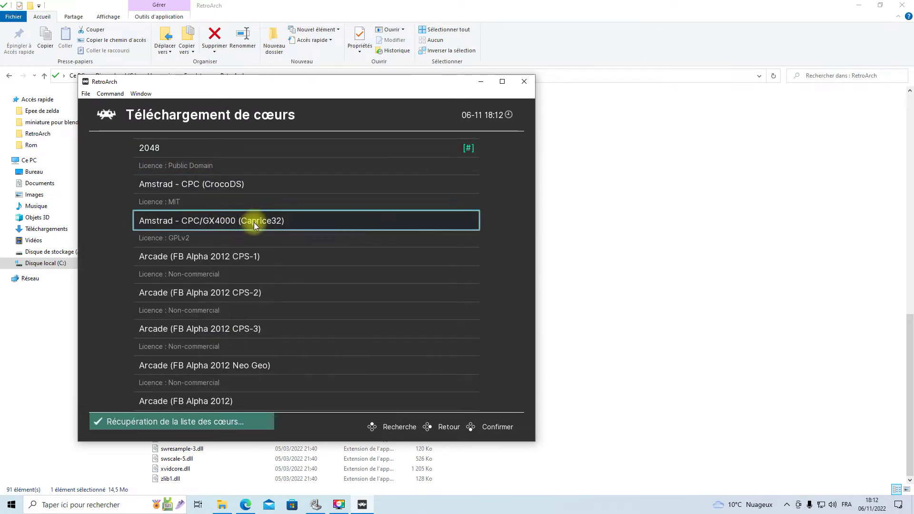
# Look through the downloadable cores for the Nintendo entries, including 3DS (Citra), and check which are marked as installed.
pyautogui.scroll(-7, 235, 250)
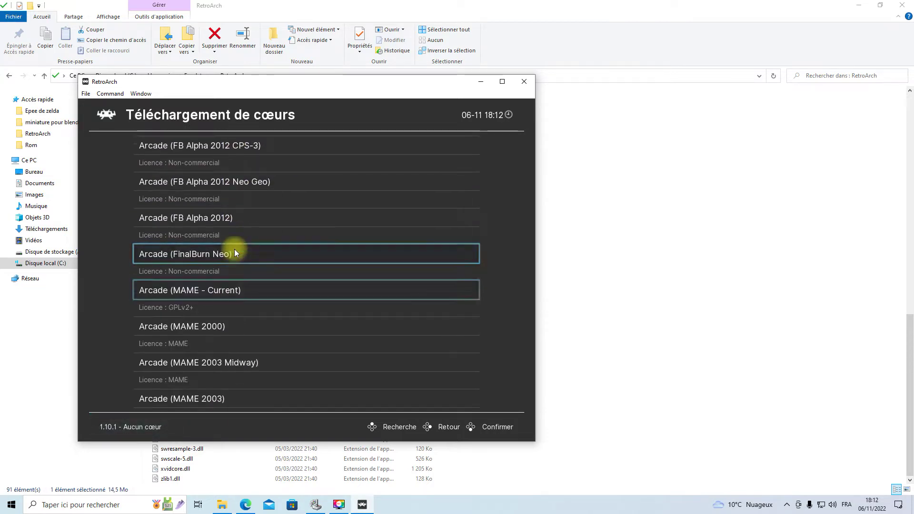
pyautogui.scroll(-10, 232, 253)
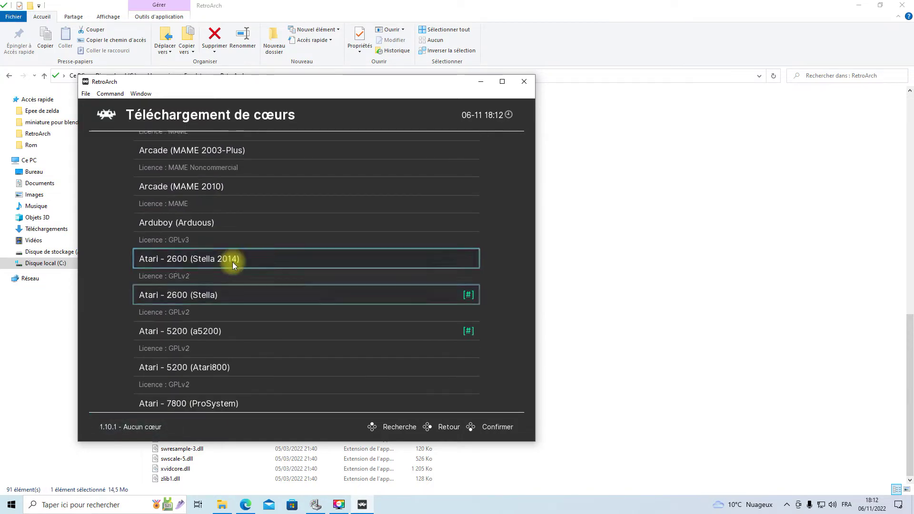
pyautogui.scroll(-11, 233, 264)
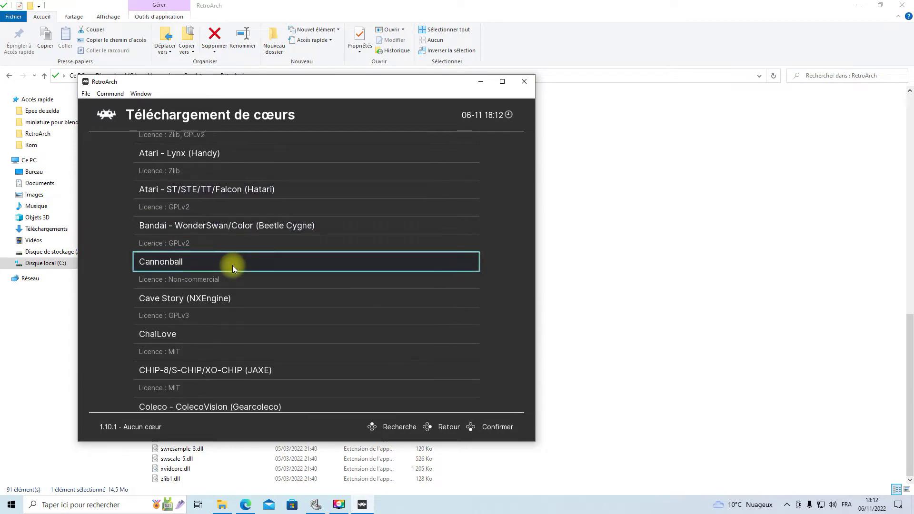
pyautogui.scroll(-14, 232, 270)
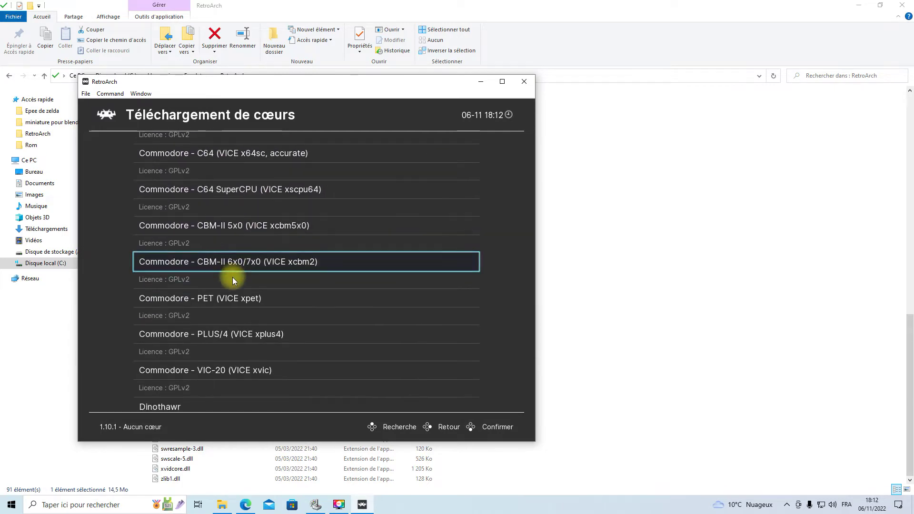
pyautogui.scroll(-12, 232, 282)
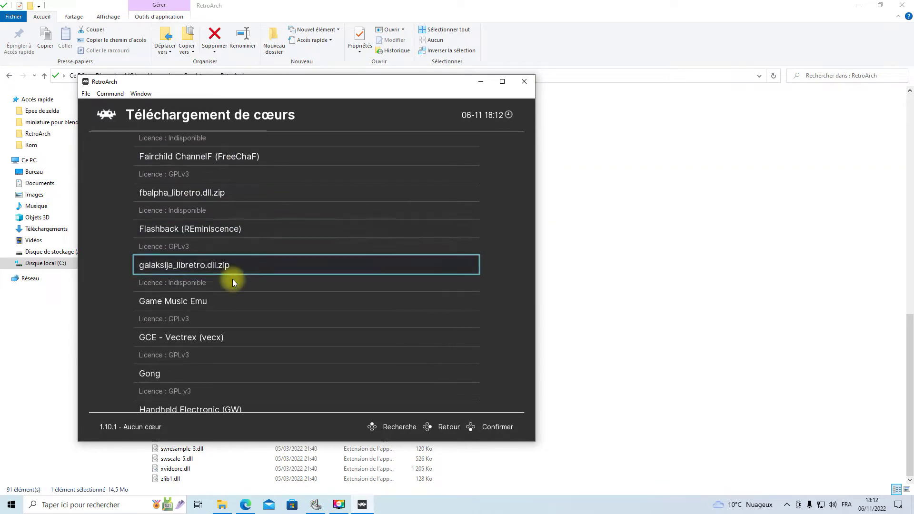
pyautogui.scroll(-17, 233, 281)
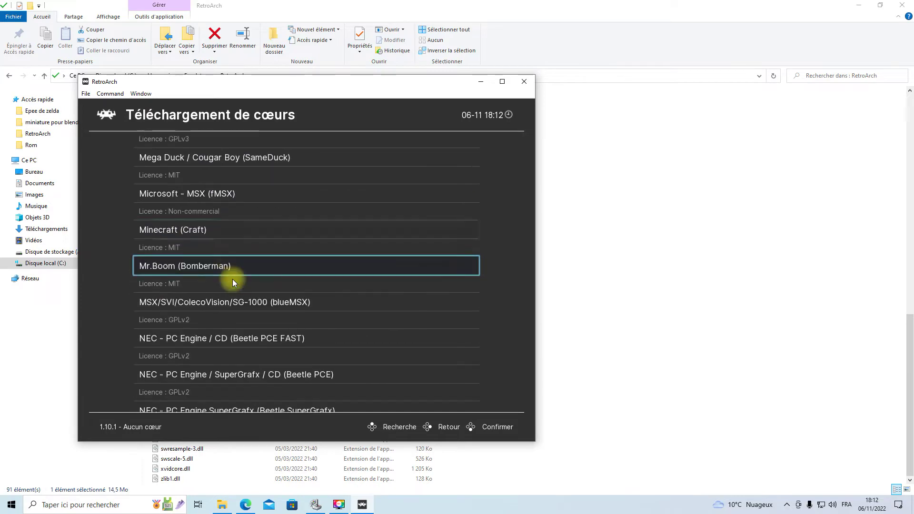
pyautogui.scroll(-7, 233, 279)
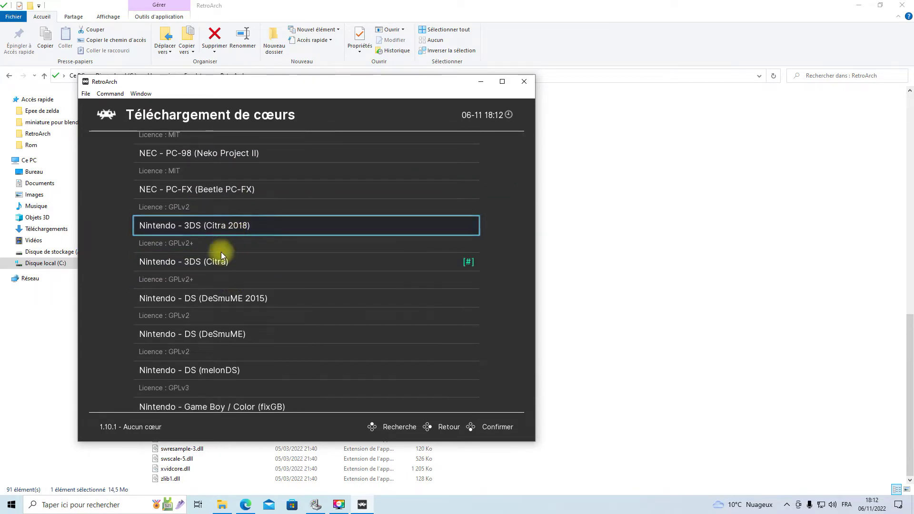
pyautogui.scroll(1, 234, 267)
pyautogui.scroll(-7, 237, 288)
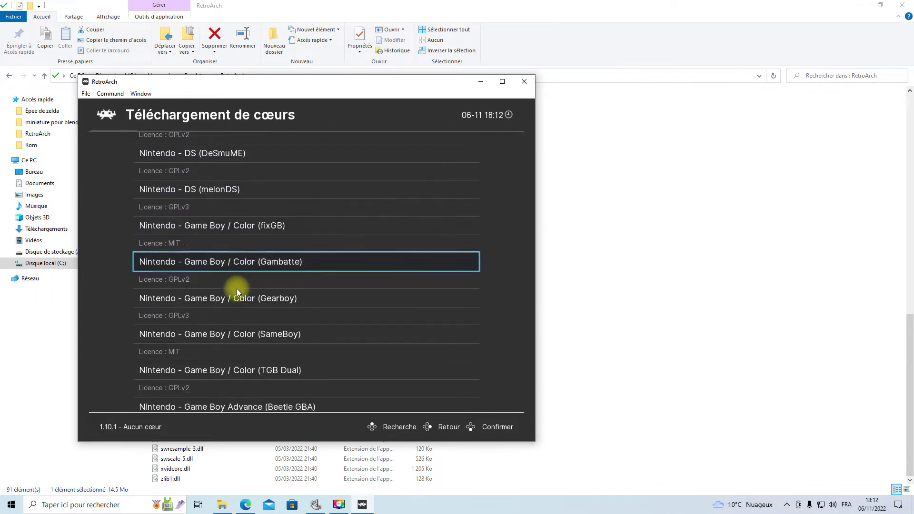
pyautogui.scroll(-6, 236, 288)
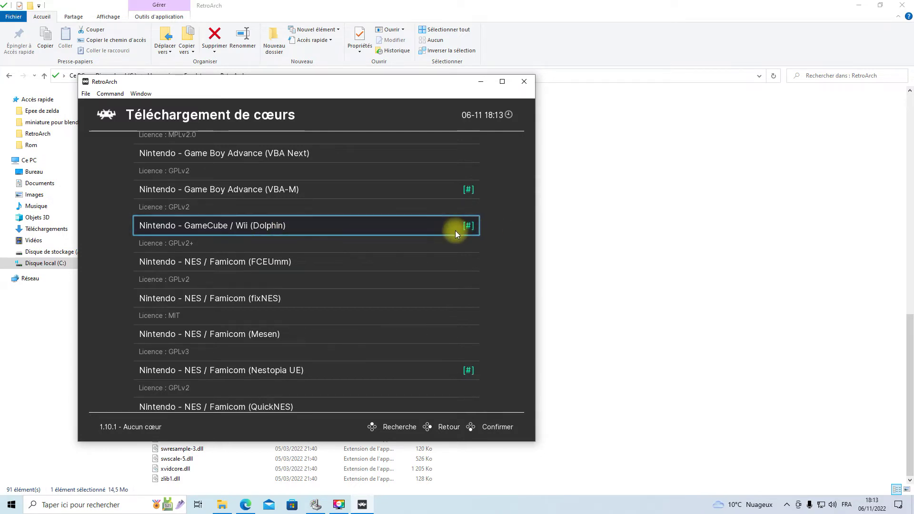
# Close RetroArch and open the cores folder inside the RetroArch folder to view the core DLL files.
pyautogui.click(526, 81)
pyautogui.scroll(15, 274, 229)
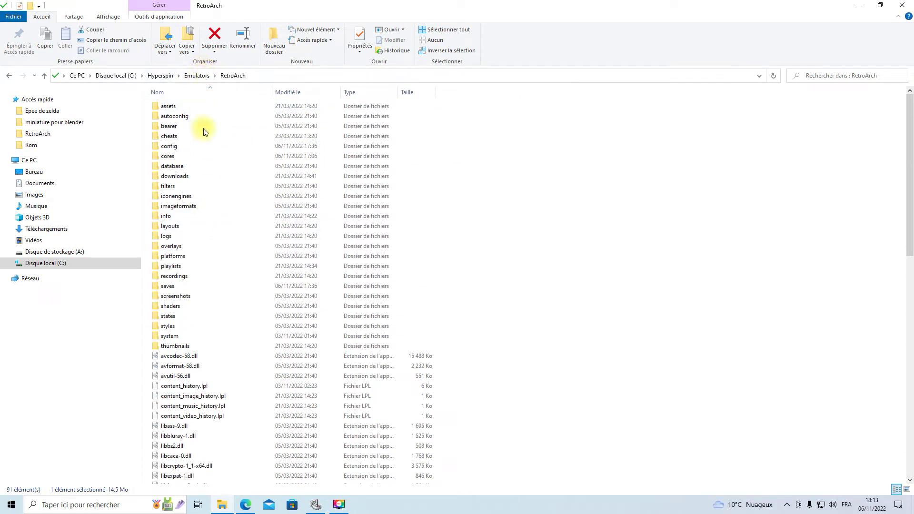
pyautogui.doubleClick(163, 156)
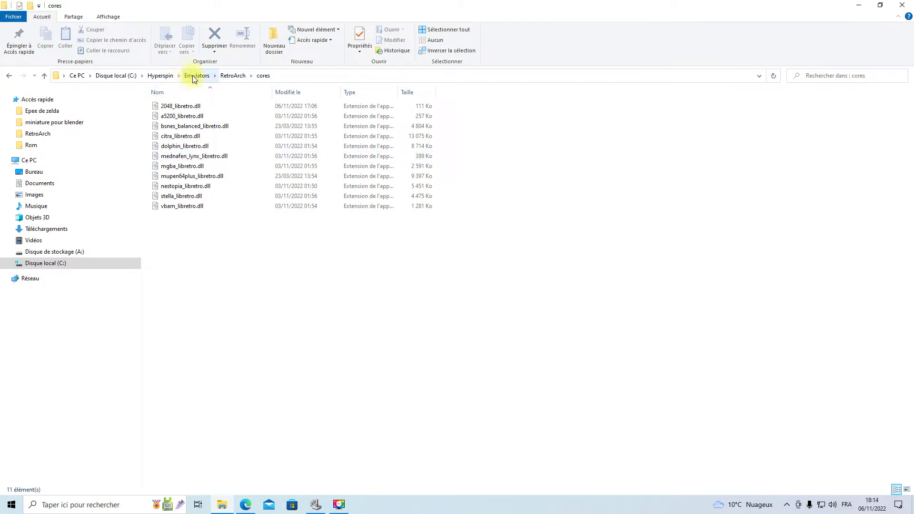
# Go back to the Hyperspin folder and open RocketLauncher\Modules\RetroArch.
pyautogui.click(156, 75)
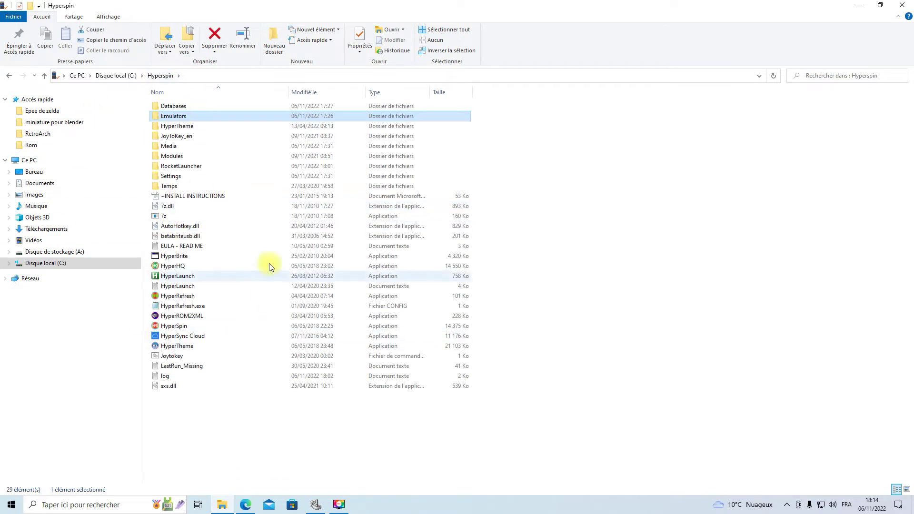
pyautogui.doubleClick(175, 168)
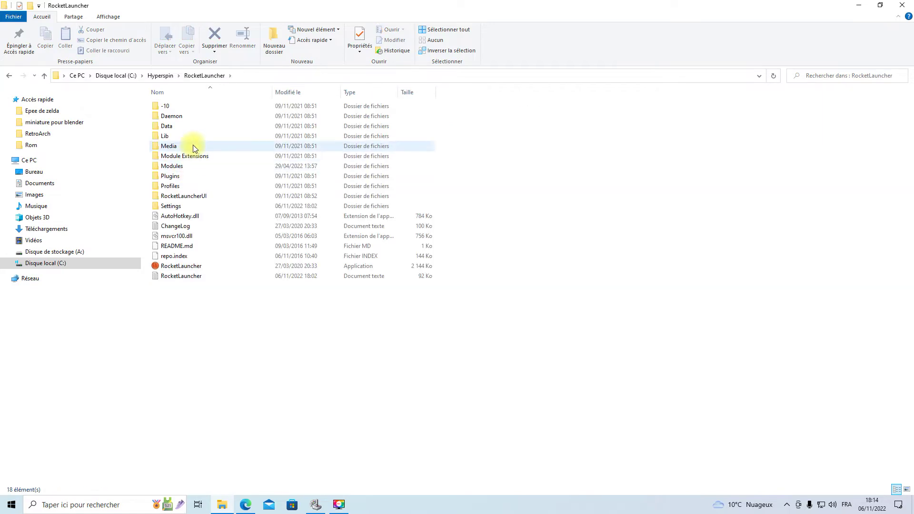
pyautogui.doubleClick(175, 168)
pyautogui.scroll(-20, 194, 218)
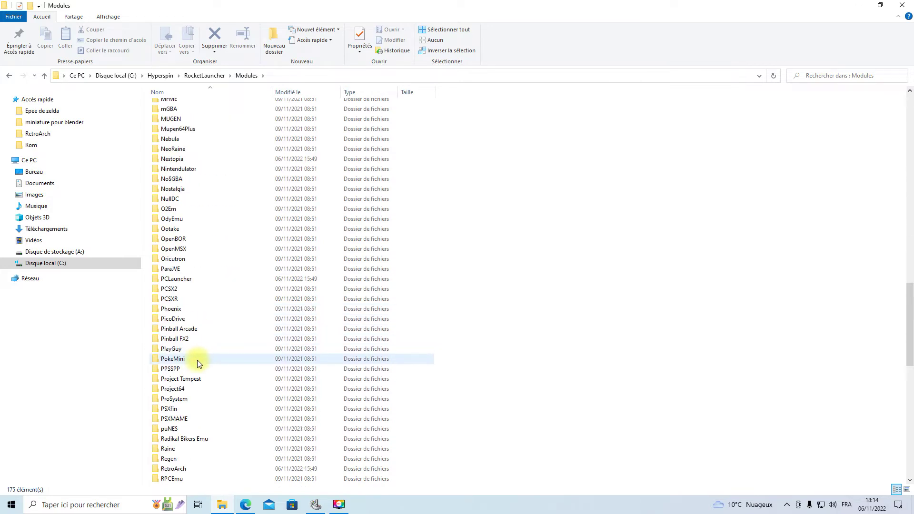
pyautogui.scroll(-11, 190, 375)
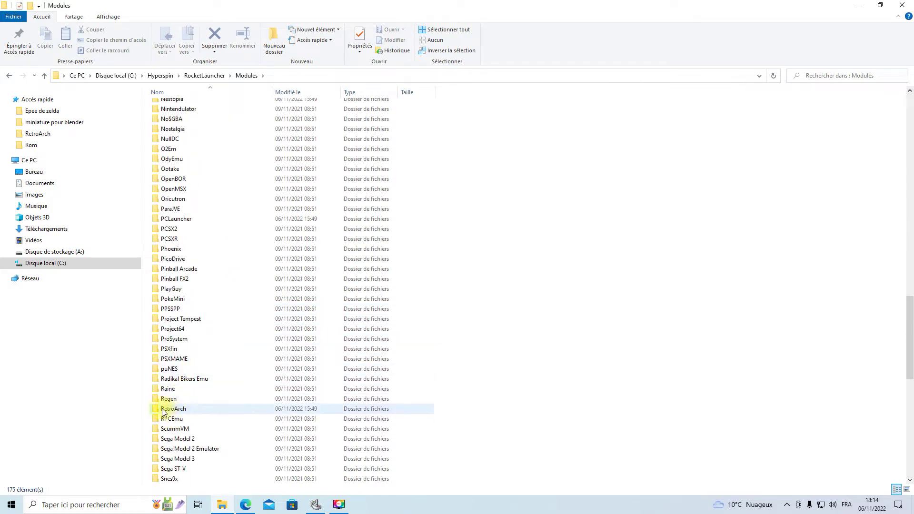
pyautogui.doubleClick(184, 407)
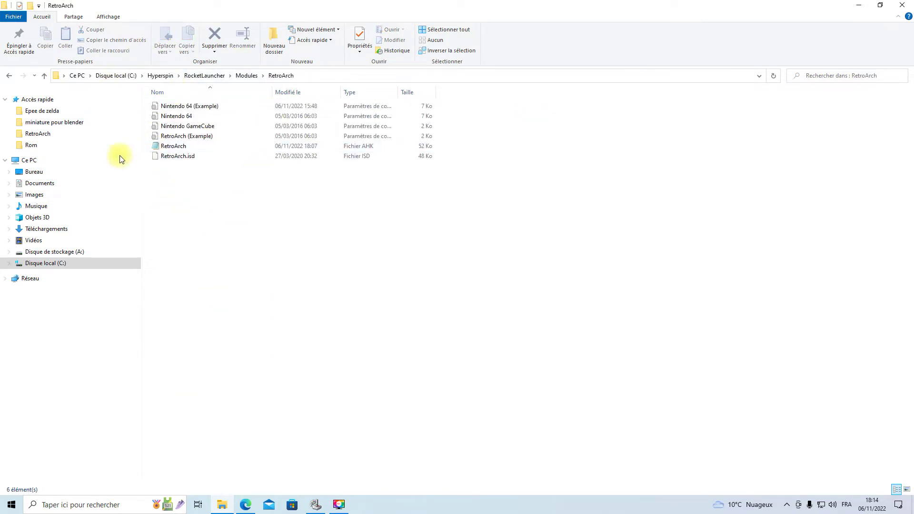
# Open the RetroArch AHK module file in Notepad++ and examine the MSystem list on line 9 around the "Nintendo 3DS" entry.
pyautogui.rightClick(171, 149)
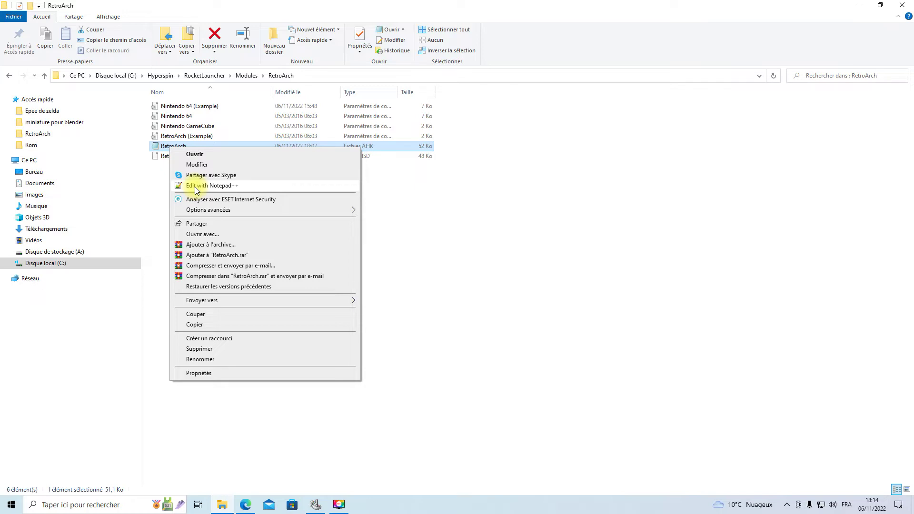
pyautogui.click(195, 186)
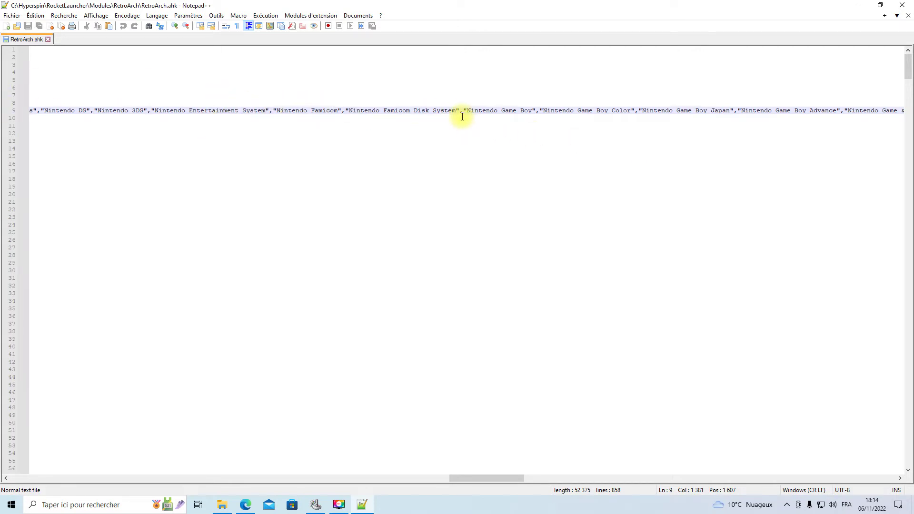
pyautogui.moveTo(491, 479); pyautogui.dragTo(19, 479)
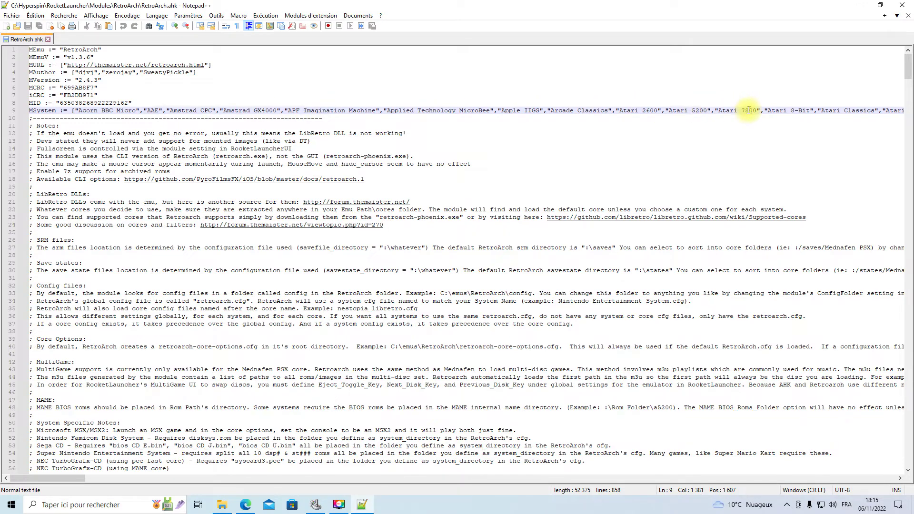
pyautogui.moveTo(44, 478); pyautogui.dragTo(469, 499)
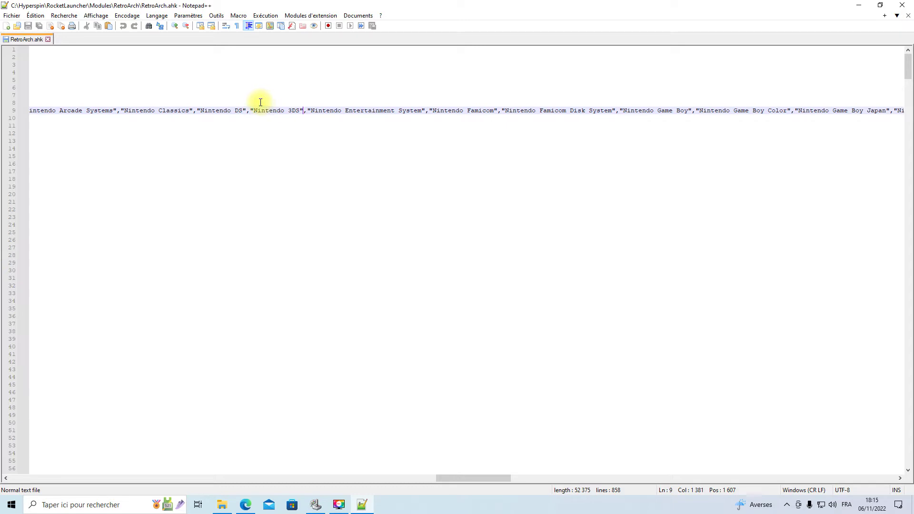
# Insert the entry "Nintendo GameCube", in quotes with a trailing comma, between "Nintendo DS" and "Nintendo 3DS" in the MSystem list on line 9.
pyautogui.moveTo(200, 110); pyautogui.dragTo(245, 110)
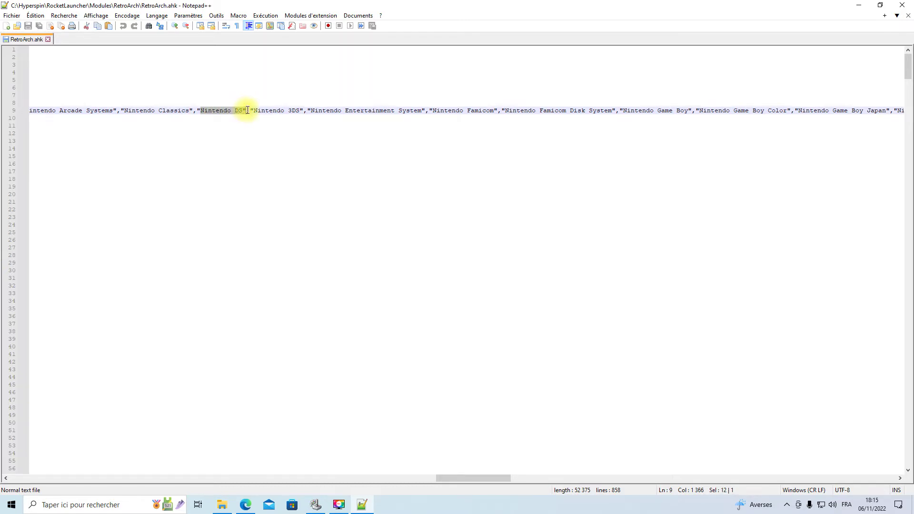
pyautogui.moveTo(197, 110); pyautogui.dragTo(245, 112)
pyautogui.click(249, 111)
pyautogui.moveTo(249, 111); pyautogui.dragTo(247, 111)
pyautogui.click(248, 110)
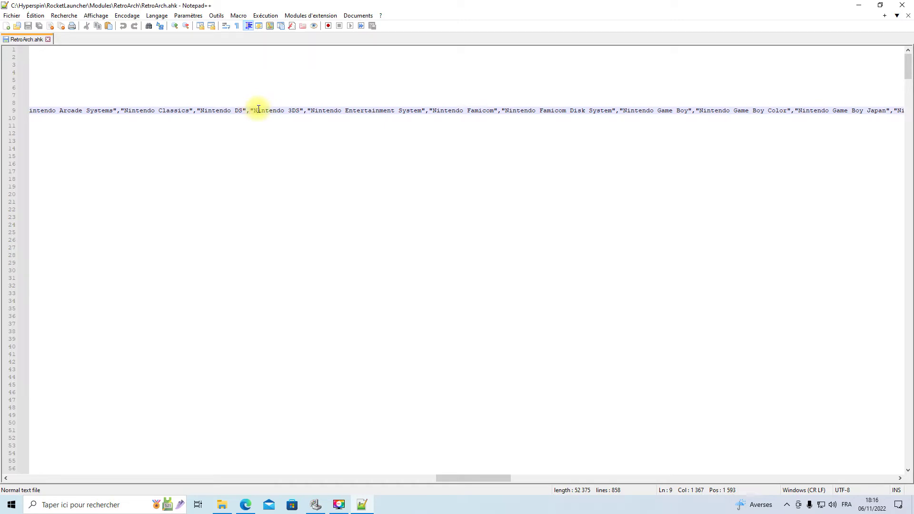
pyautogui.write('"')
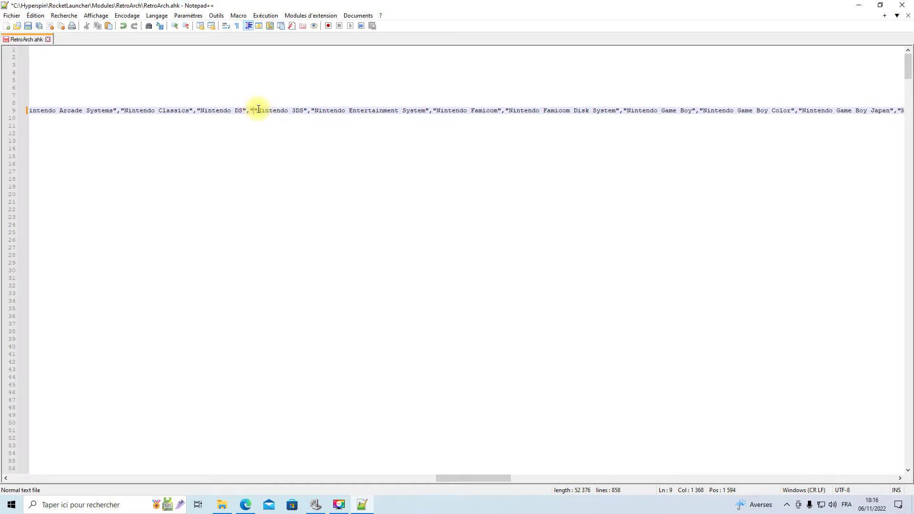
pyautogui.write('N')
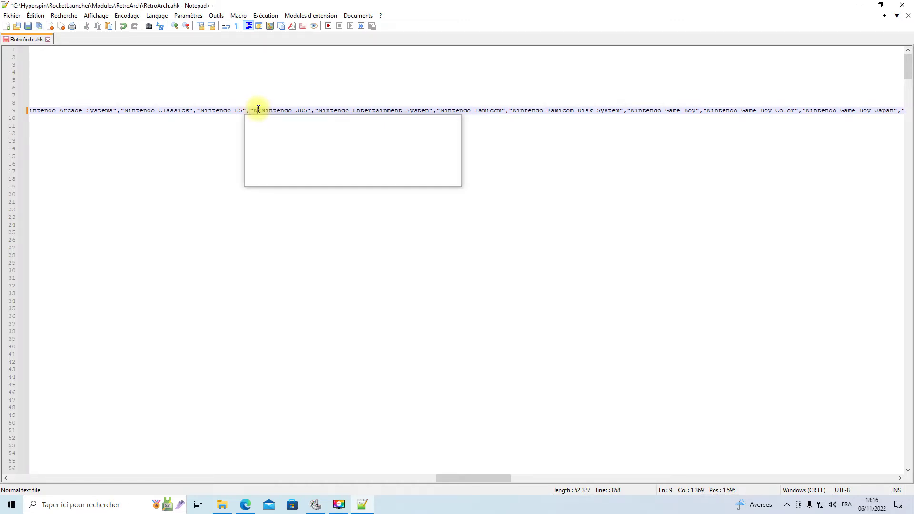
pyautogui.write('i')
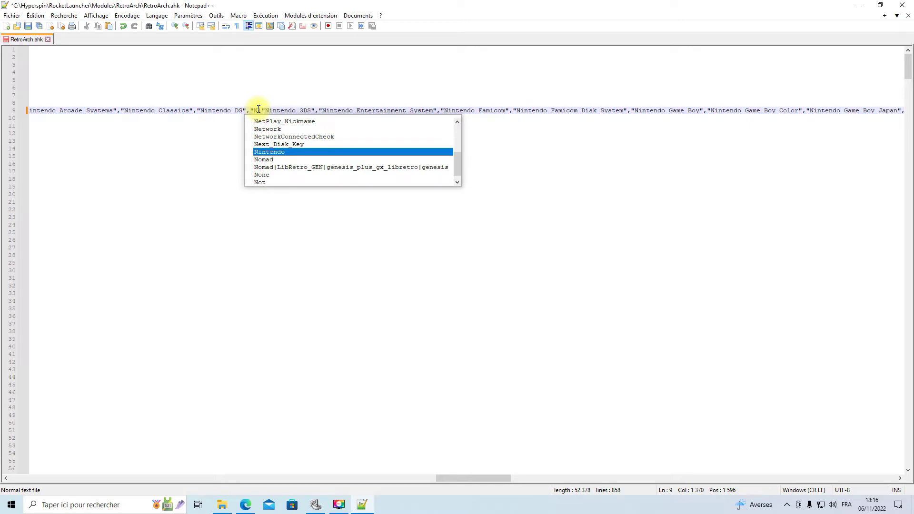
pyautogui.write('ntendo')
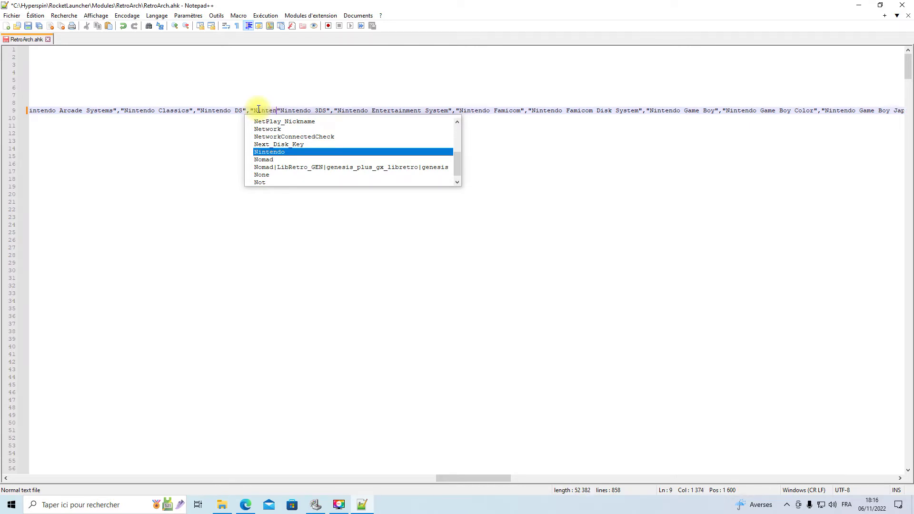
pyautogui.write(' G')
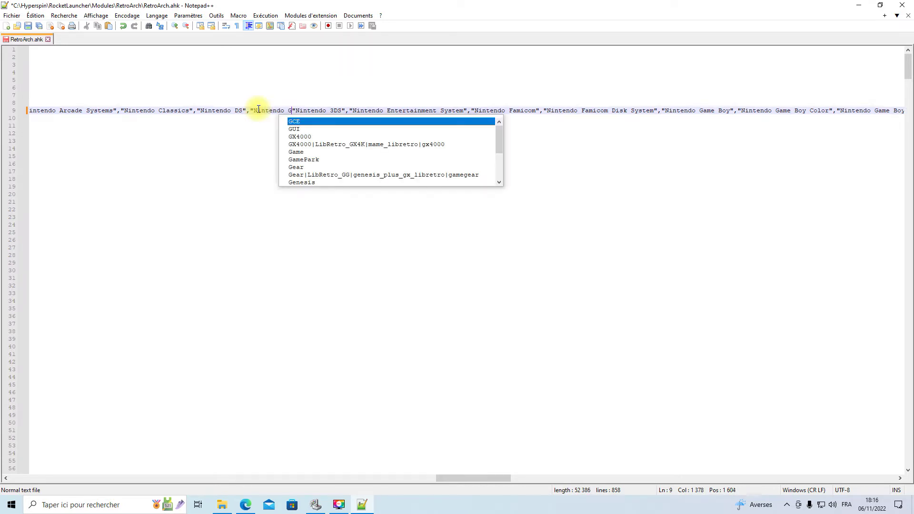
pyautogui.write('ame')
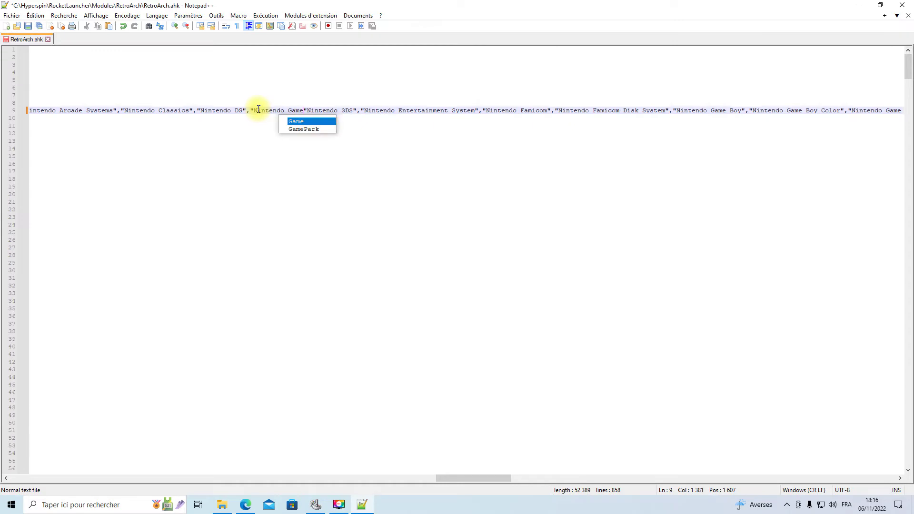
pyautogui.write('Cube')
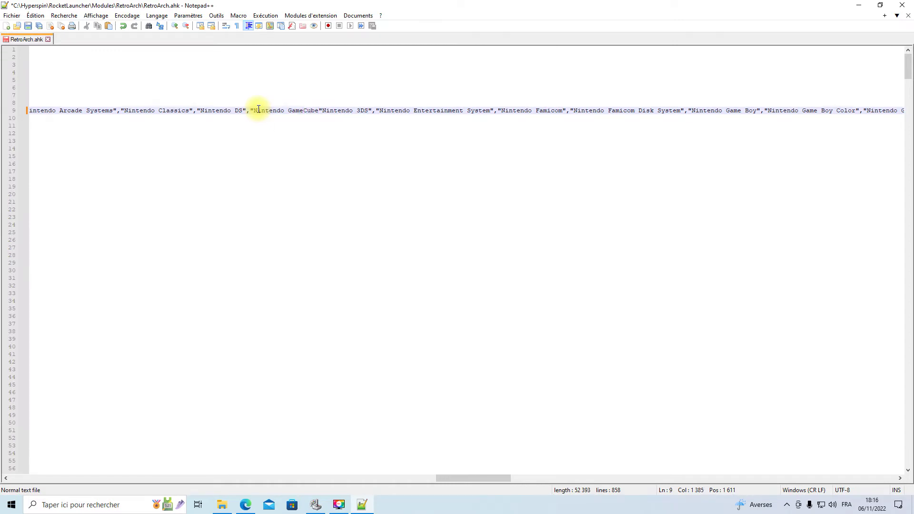
pyautogui.write('"')
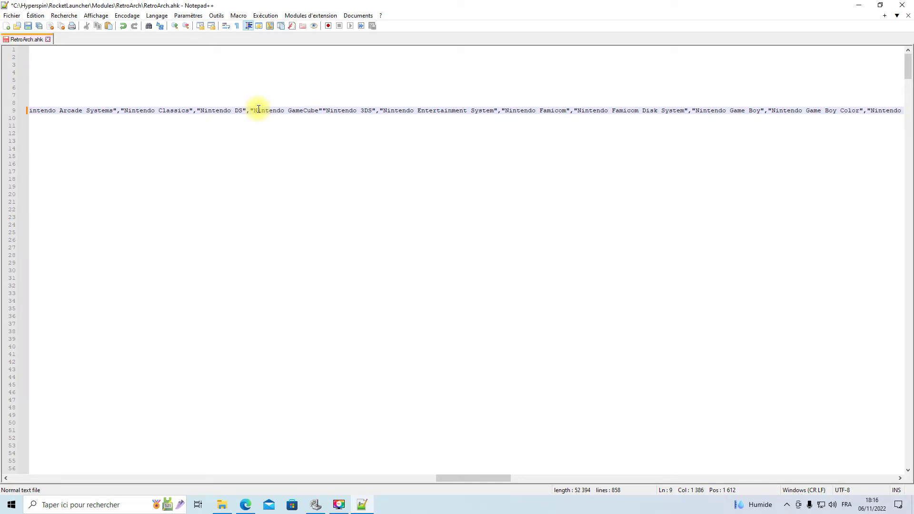
pyautogui.write(',')
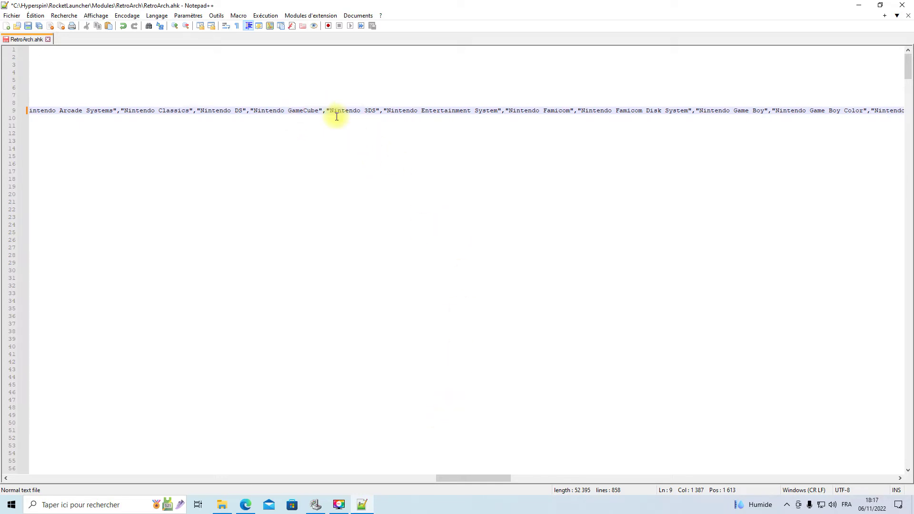
# Duplicate the line "Nintendo DS|LibRetro_DS|desmume_libretro" of the mTypeVar list onto a new line directly below it.
pyautogui.moveTo(458, 479); pyautogui.dragTo(25, 472)
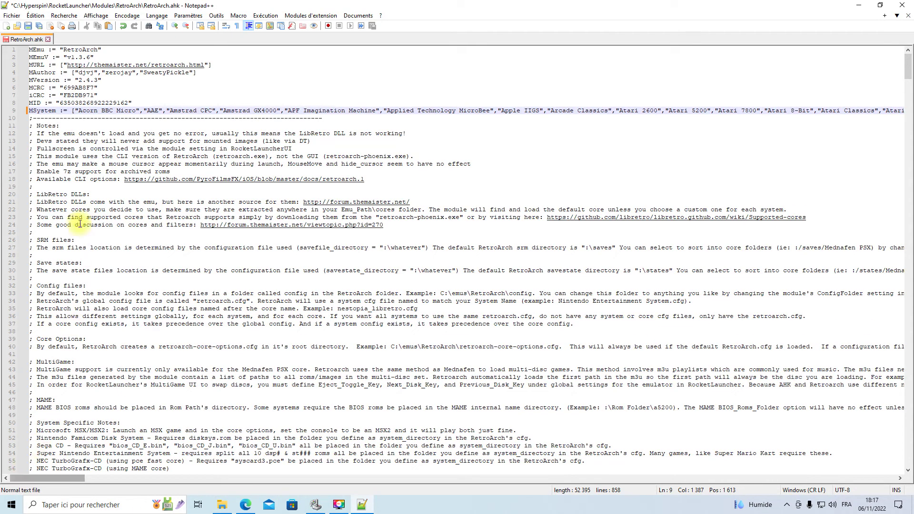
pyautogui.scroll(-20, 100, 224)
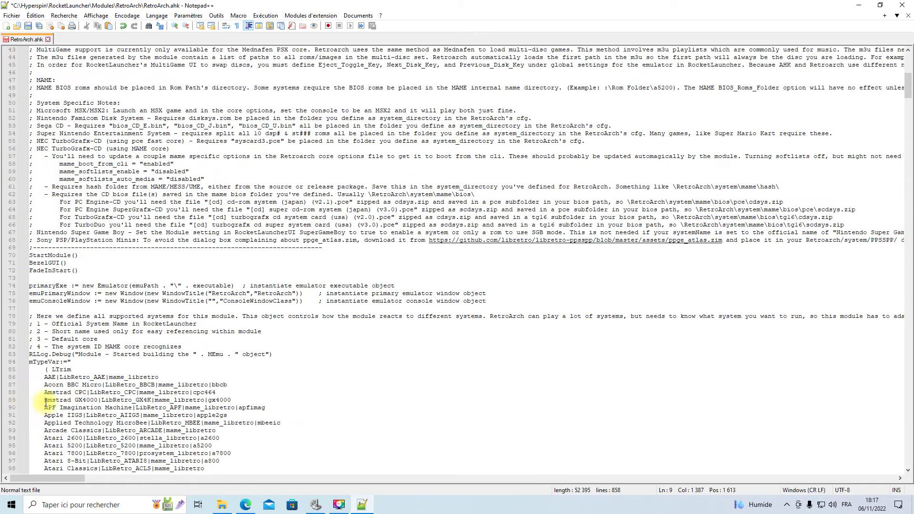
pyautogui.scroll(-10, 62, 404)
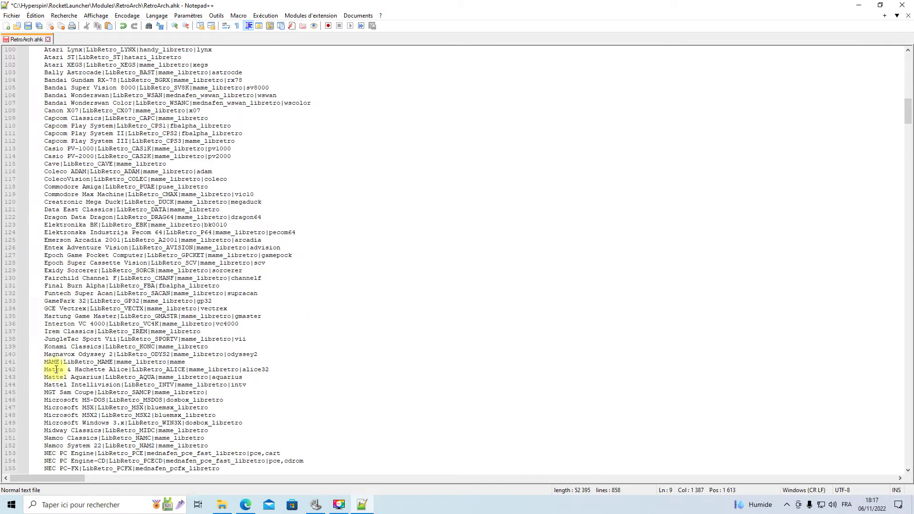
pyautogui.scroll(-3, 64, 376)
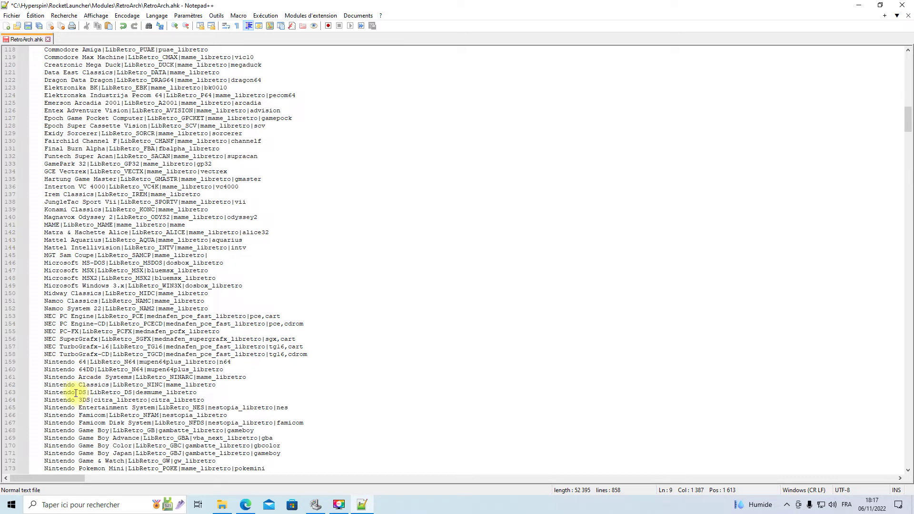
pyautogui.click(45, 393)
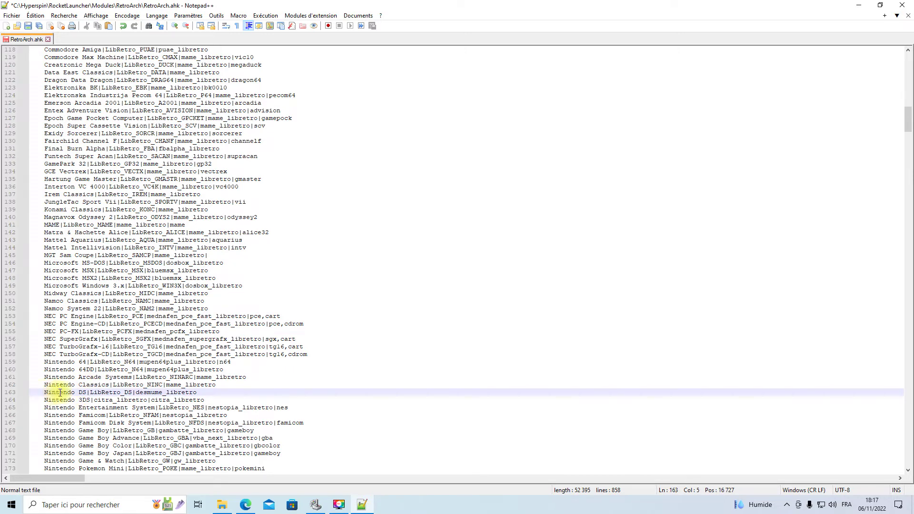
pyautogui.moveTo(197, 393); pyautogui.dragTo(43, 393)
pyautogui.hotkey('ctrl', 'c')
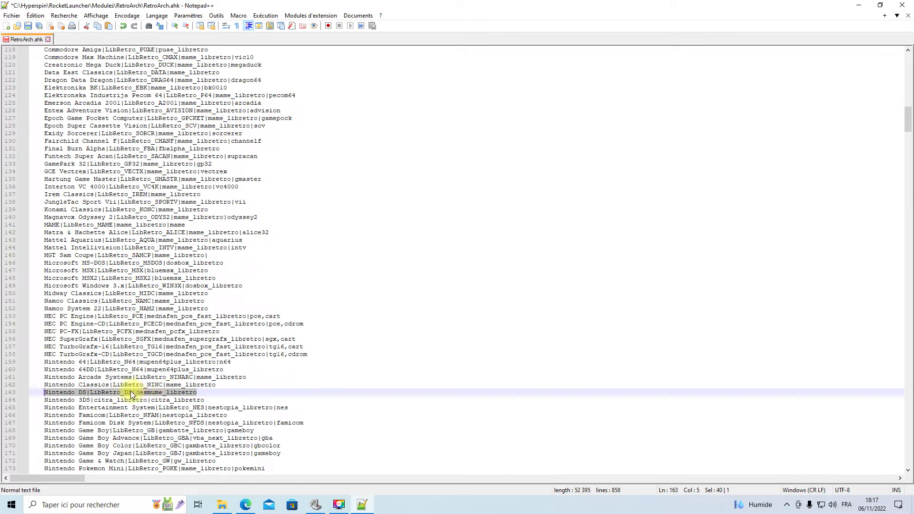
pyautogui.rightClick(76, 393)
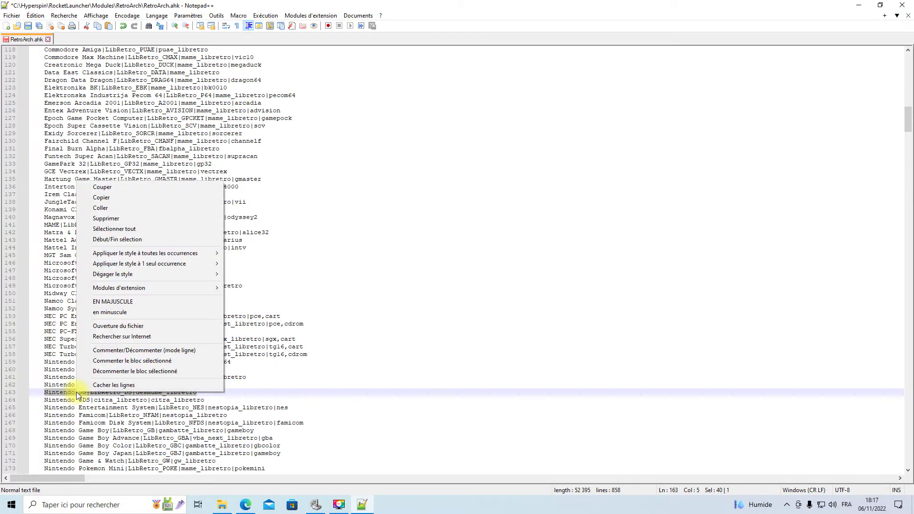
pyautogui.click(112, 199)
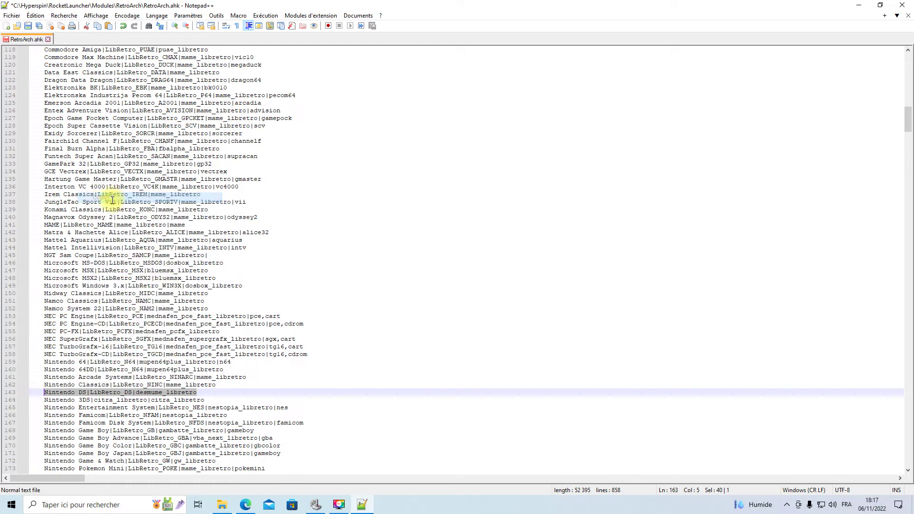
pyautogui.click(199, 392)
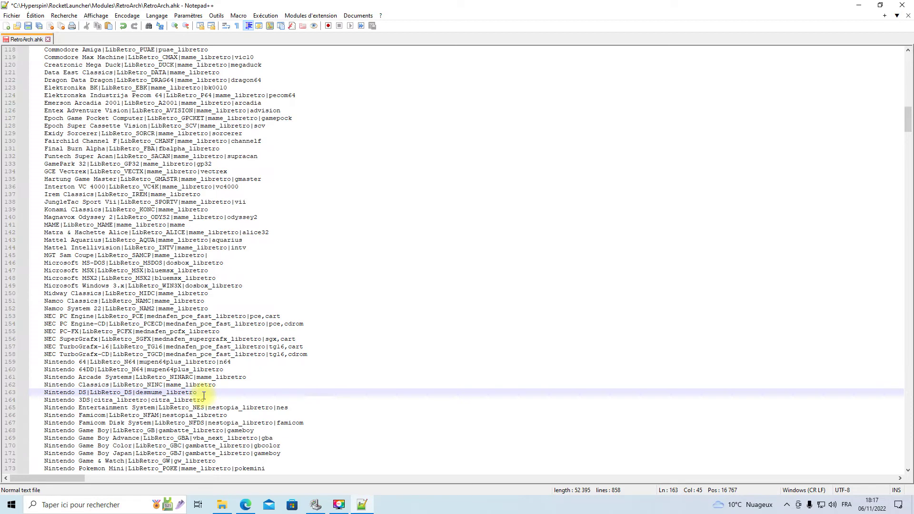
pyautogui.press('Return')
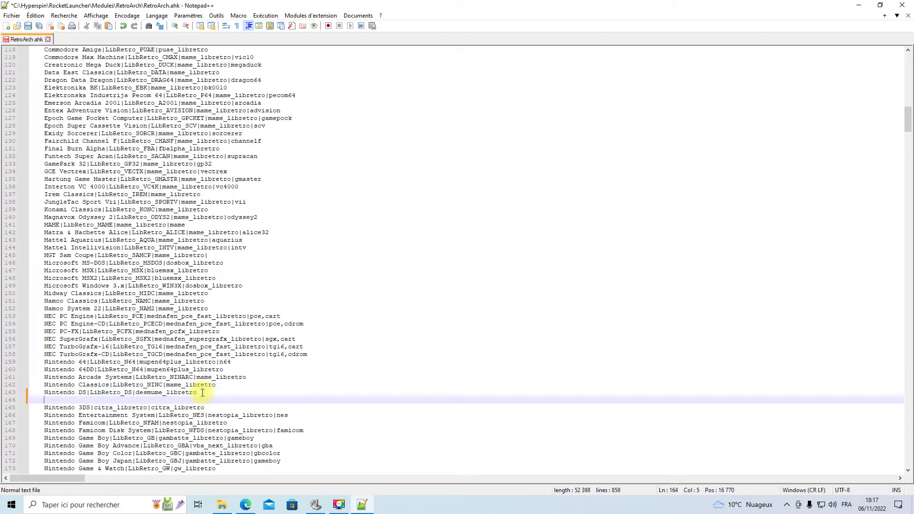
pyautogui.rightClick(53, 399)
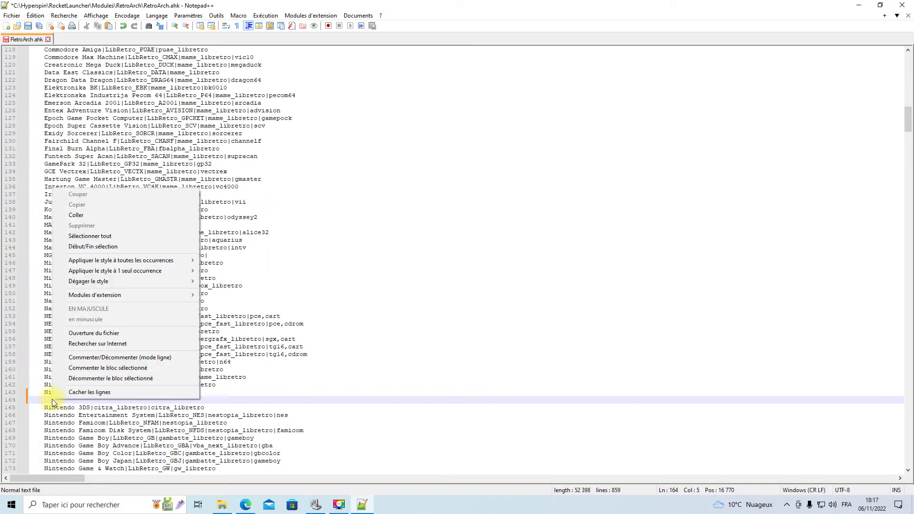
pyautogui.click(86, 215)
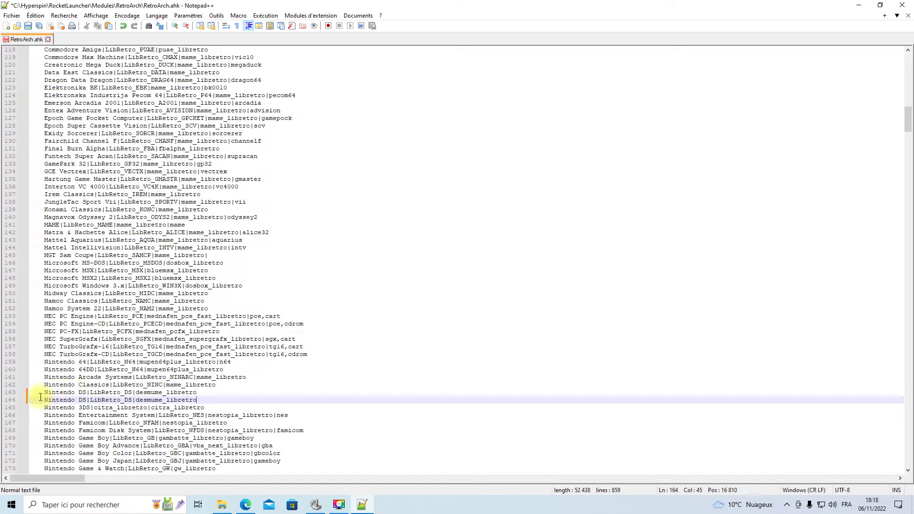
# Change the system name in the duplicated line 164 from DS to GameCube so it reads "Nintendo GameCube".
pyautogui.click(87, 400)
pyautogui.press('BackSpace')
pyautogui.press('BackSpace')
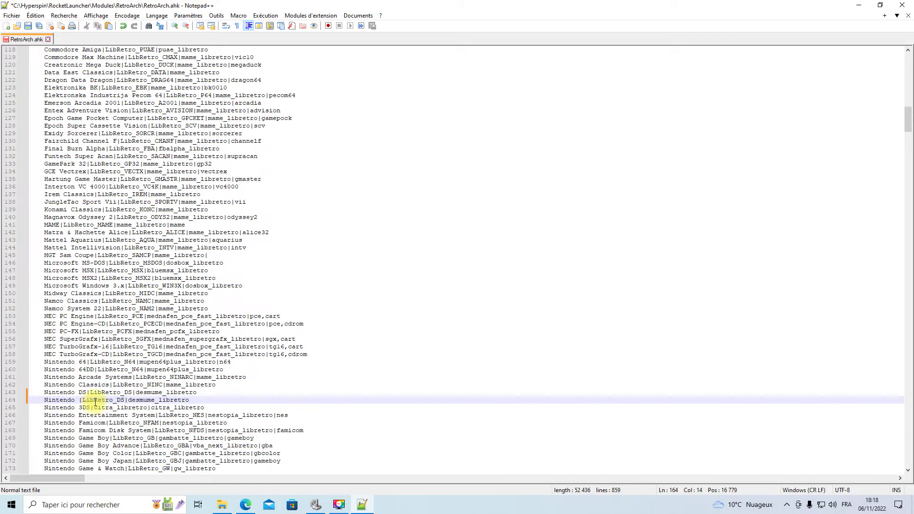
pyautogui.write('G')
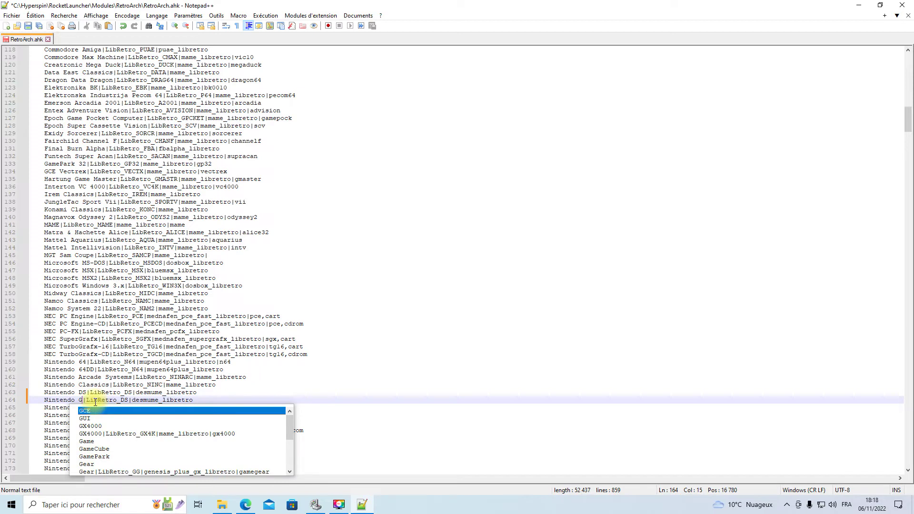
pyautogui.press('BackSpace')
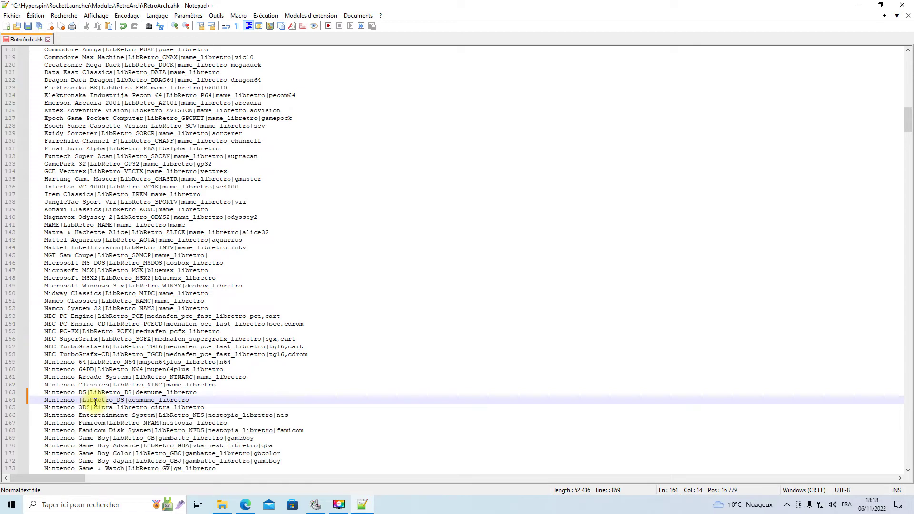
pyautogui.write('G')
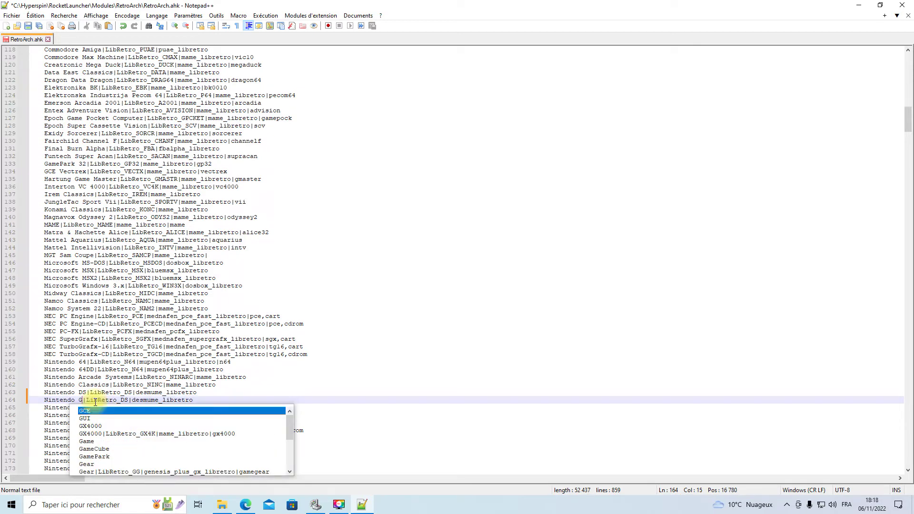
pyautogui.write('ame')
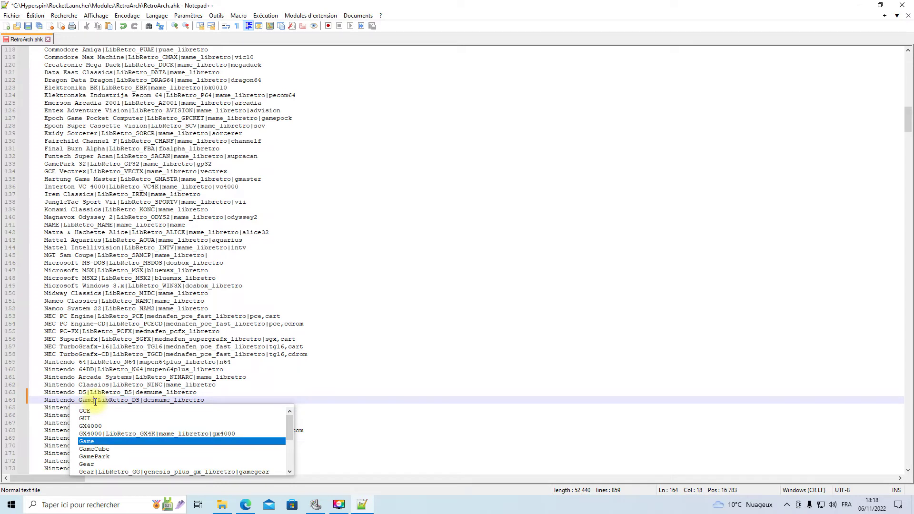
pyautogui.write('Cu')
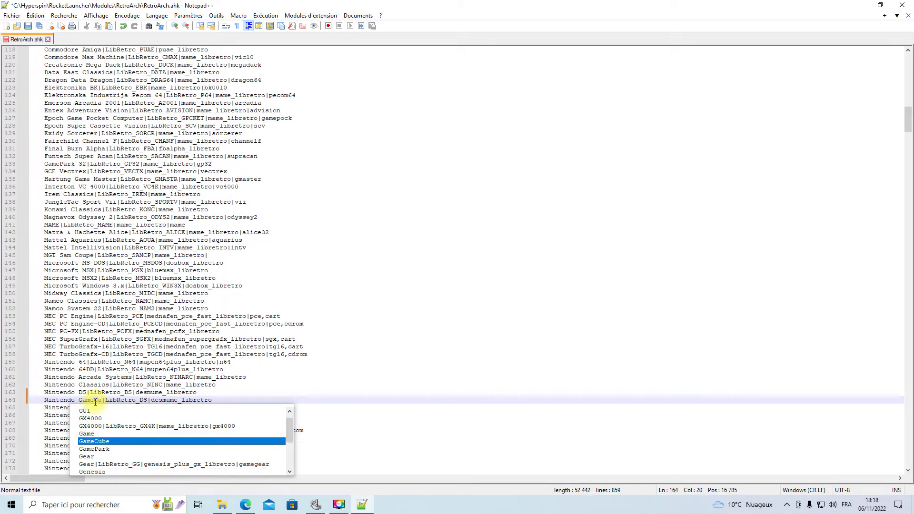
pyautogui.write('be')
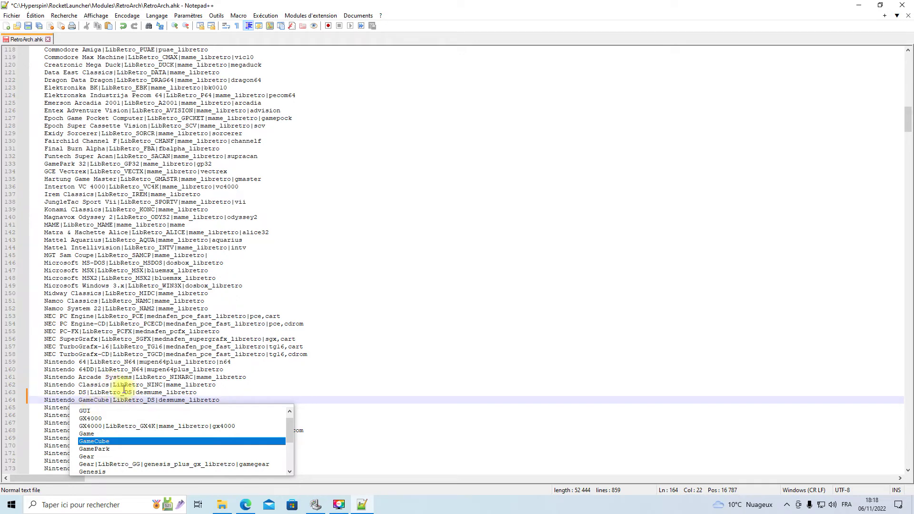
pyautogui.click(153, 377)
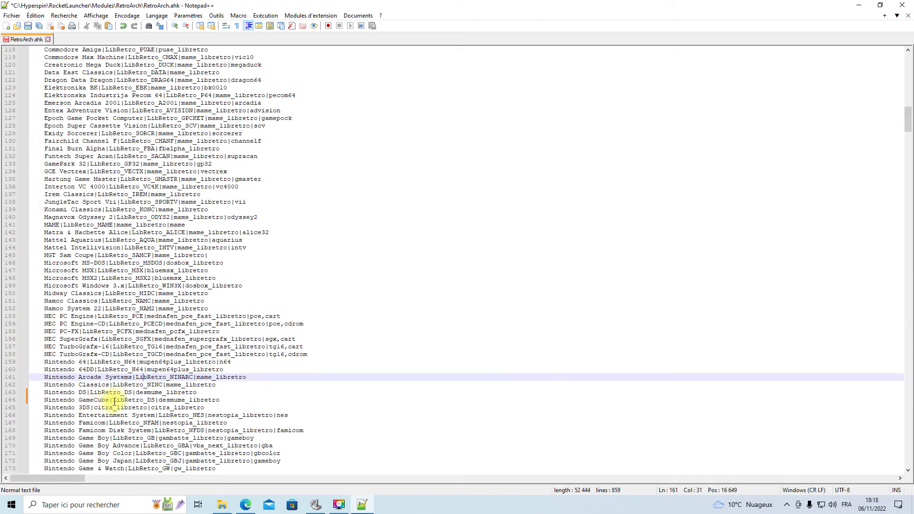
pyautogui.moveTo(113, 401); pyautogui.dragTo(154, 403)
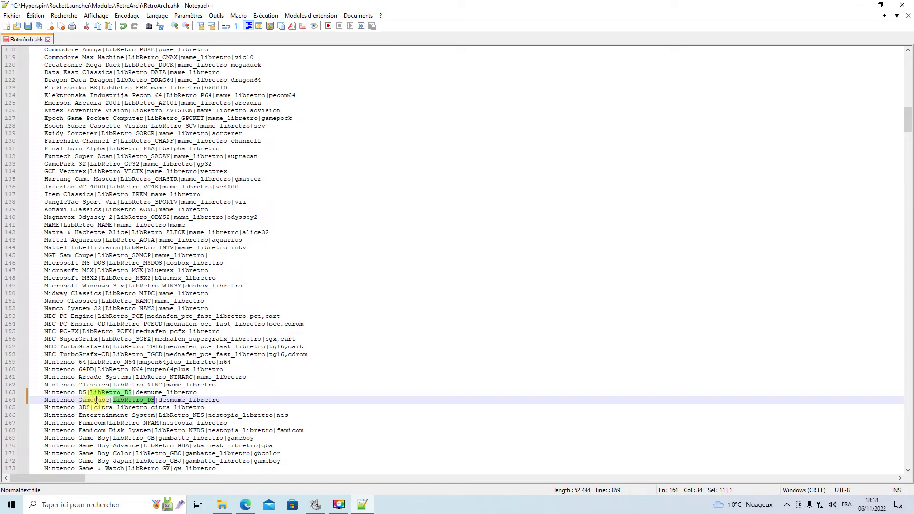
pyautogui.moveTo(46, 393); pyautogui.dragTo(119, 400)
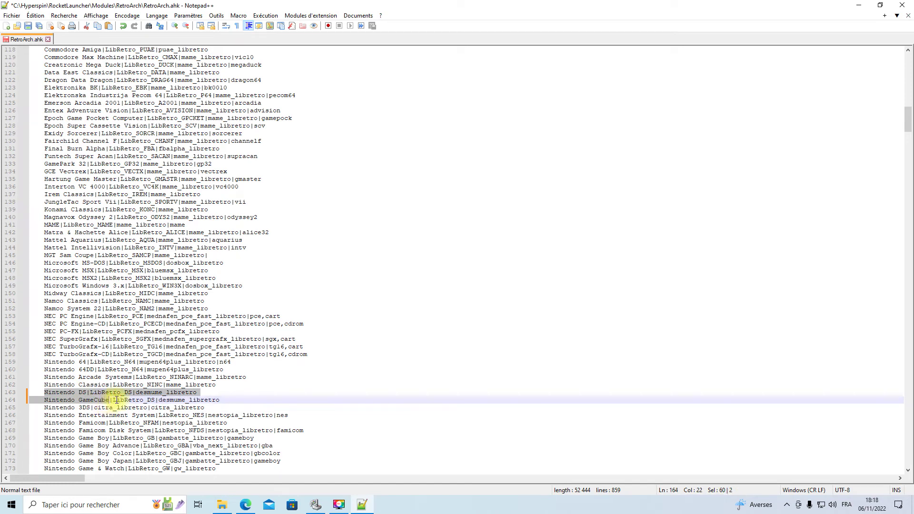
pyautogui.click(130, 400)
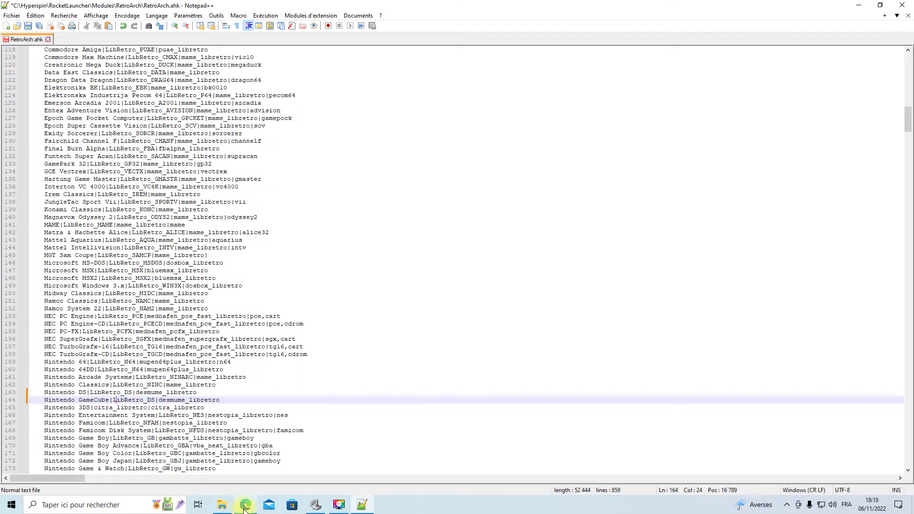
# Switch to File Explorer and open the RetroArch cores folder at C:\Hyperspin\Emulators\RetroArch\cores.
pyautogui.click(221, 504)
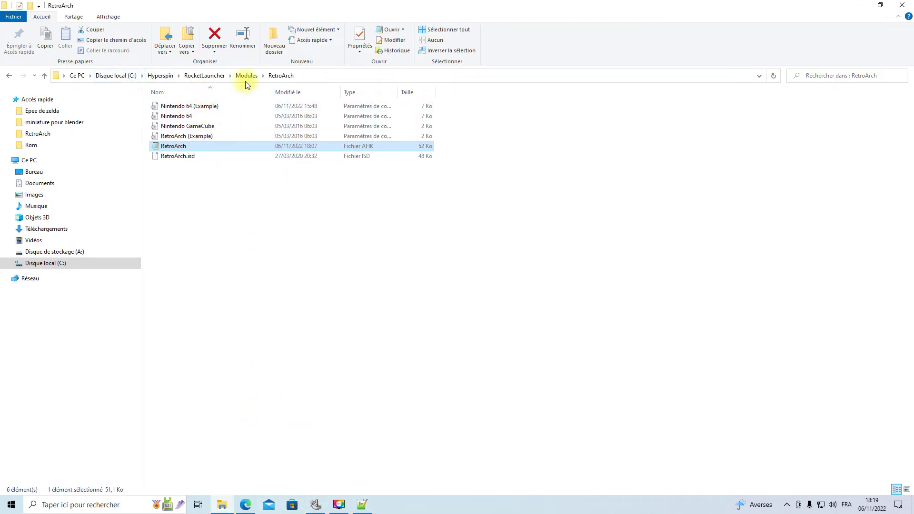
pyautogui.click(50, 265)
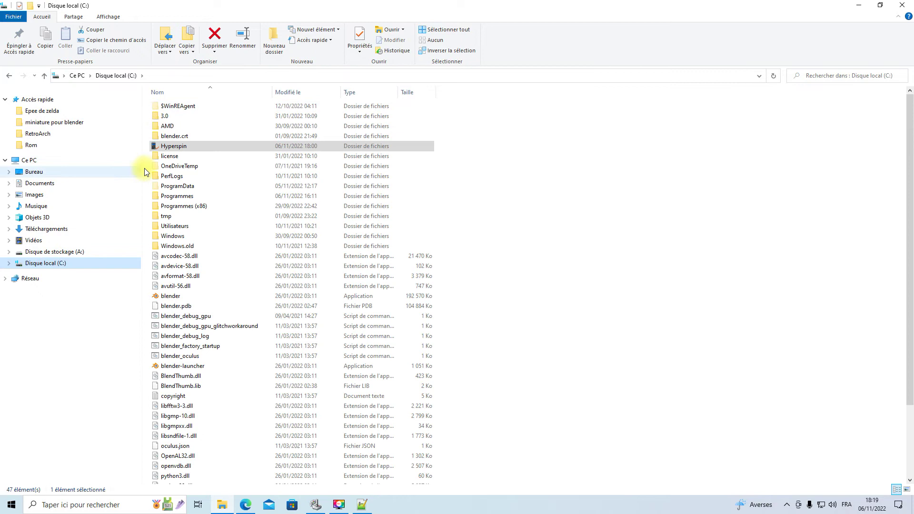
pyautogui.doubleClick(175, 147)
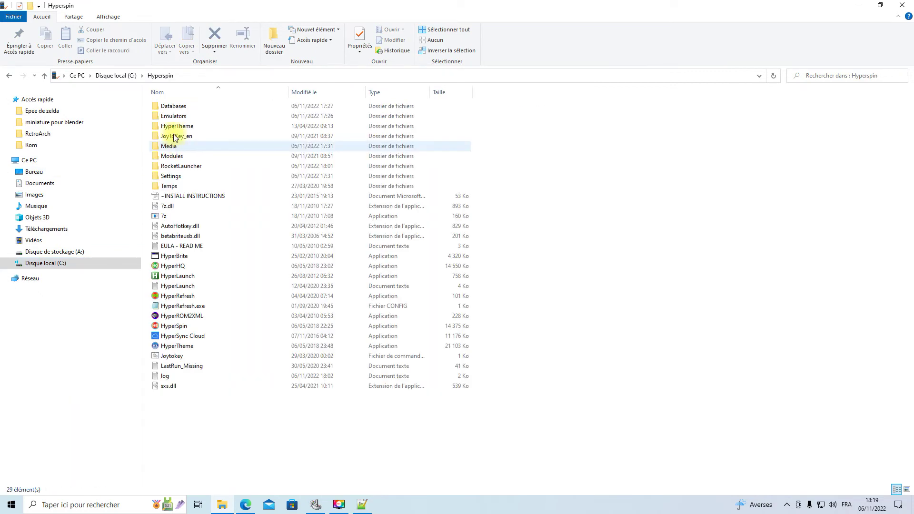
pyautogui.doubleClick(174, 117)
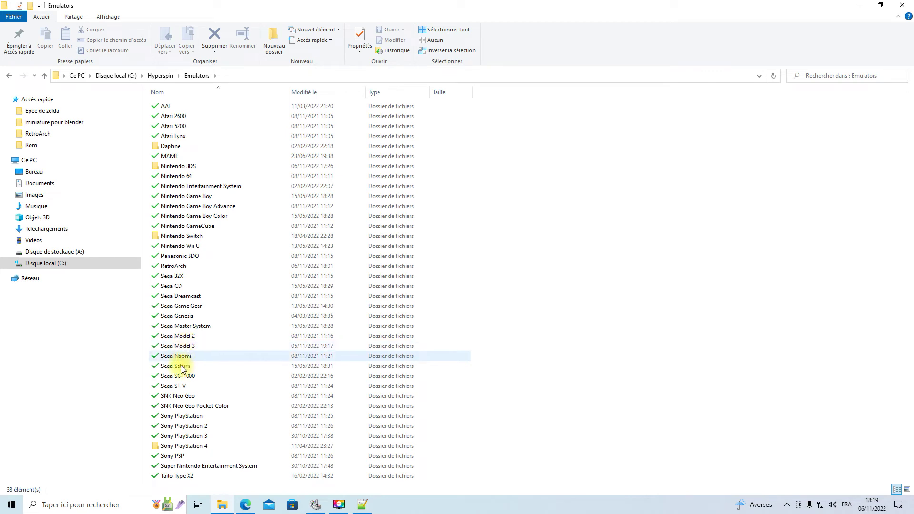
pyautogui.doubleClick(173, 270)
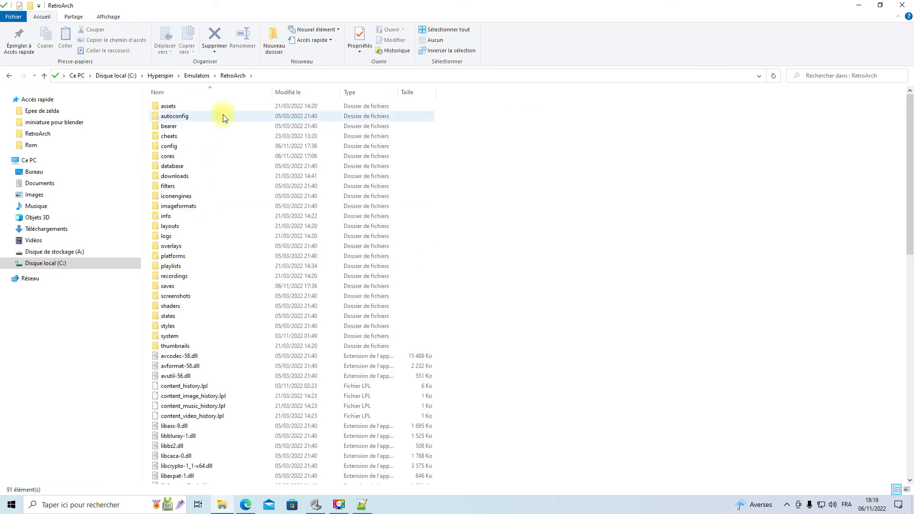
pyautogui.doubleClick(169, 158)
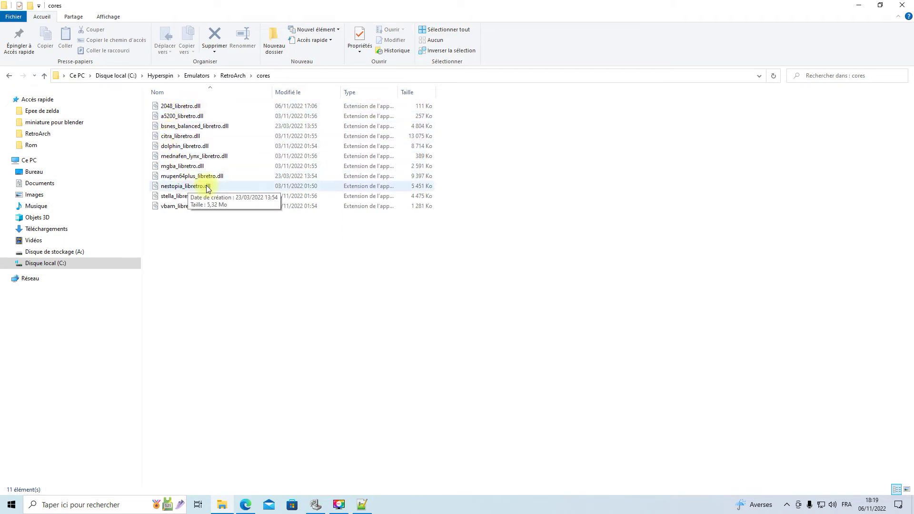
# Copy the name "dolphin_libretro", without the .dll extension, from the Dolphin core file.
pyautogui.click(175, 147)
pyautogui.rightClick(176, 147)
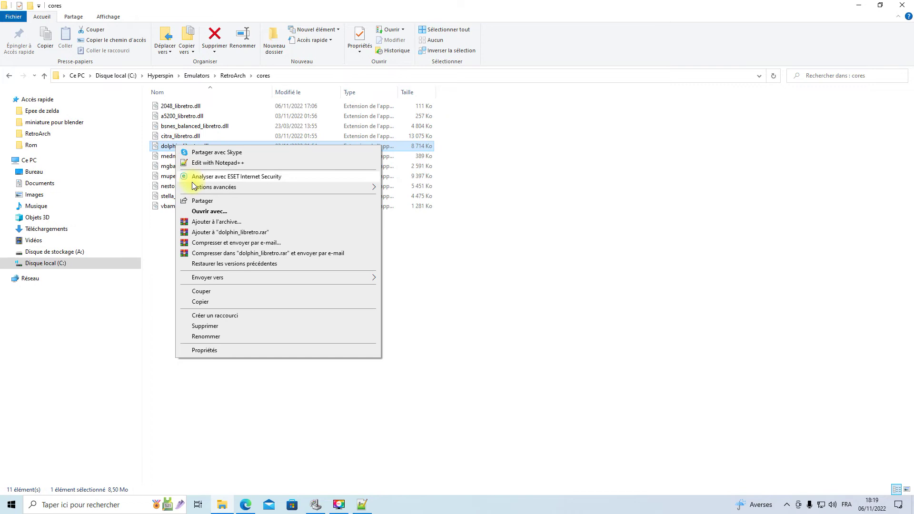
pyautogui.click(213, 337)
pyautogui.hotkey('ctrl', 'c')
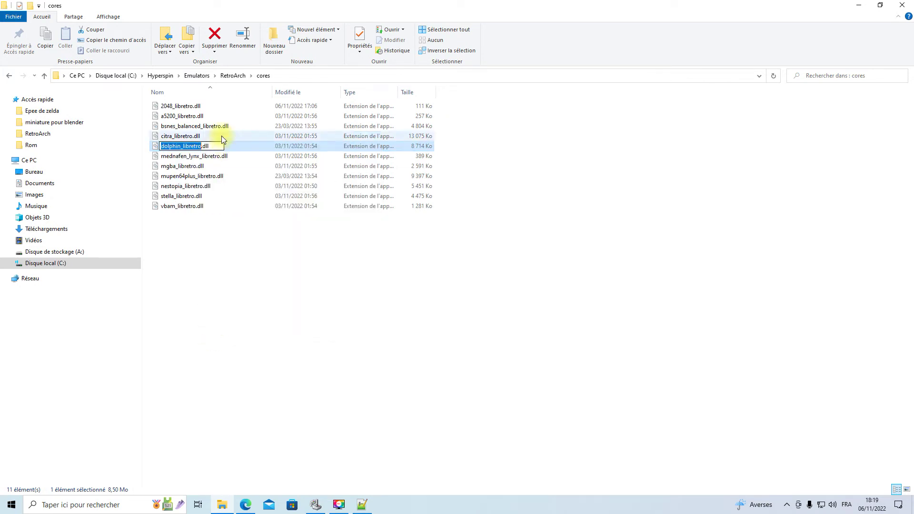
pyautogui.rightClick(171, 148)
pyautogui.click(199, 175)
pyautogui.click(218, 247)
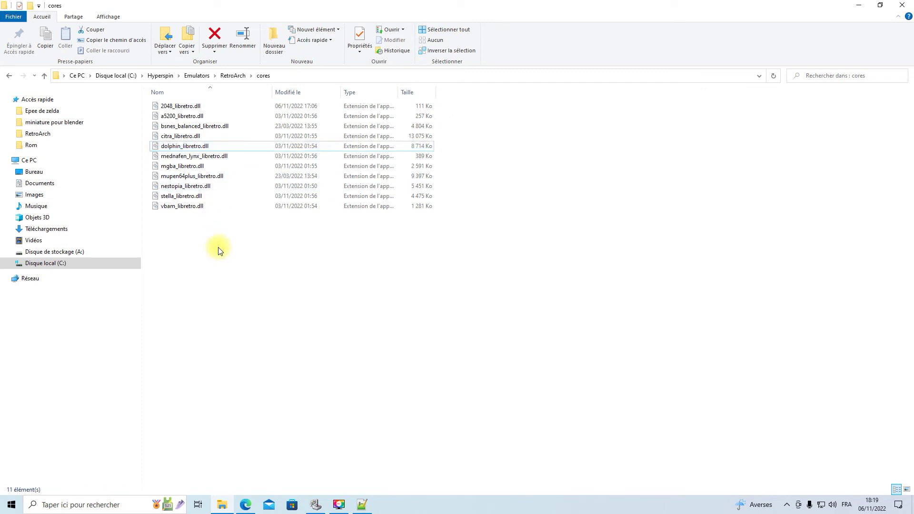
# Switch to Notepad++ and replace both LibRetro_DS and desmume_libretro on the Nintendo GameCube line 164 with dolphin_libretro.
pyautogui.click(363, 504)
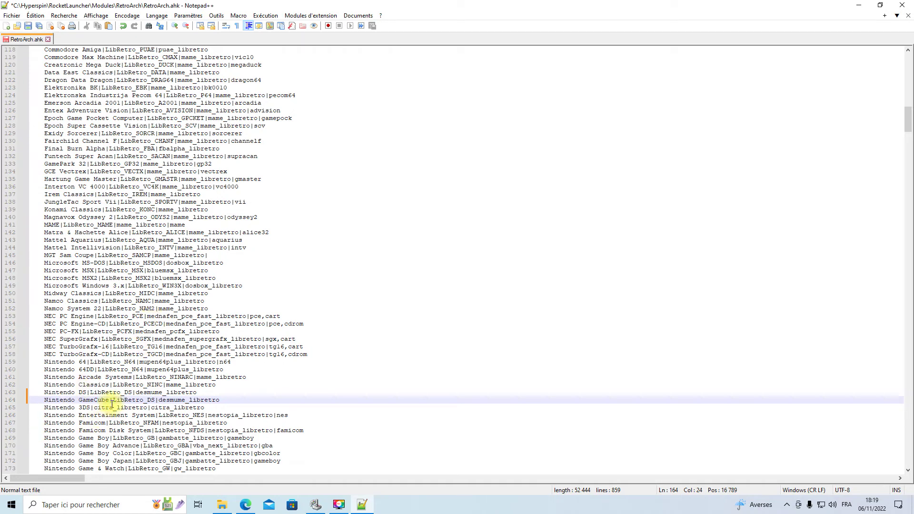
pyautogui.moveTo(114, 398); pyautogui.dragTo(155, 398)
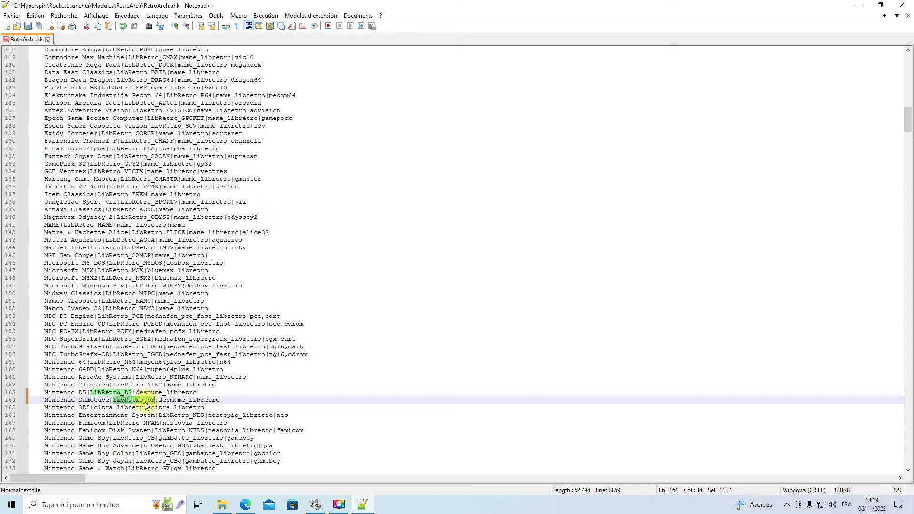
pyautogui.rightClick(140, 402)
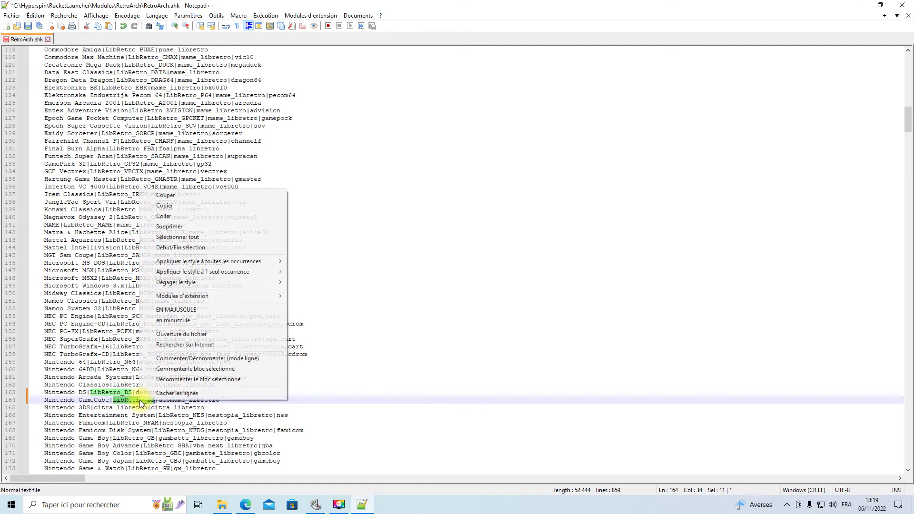
pyautogui.click(173, 217)
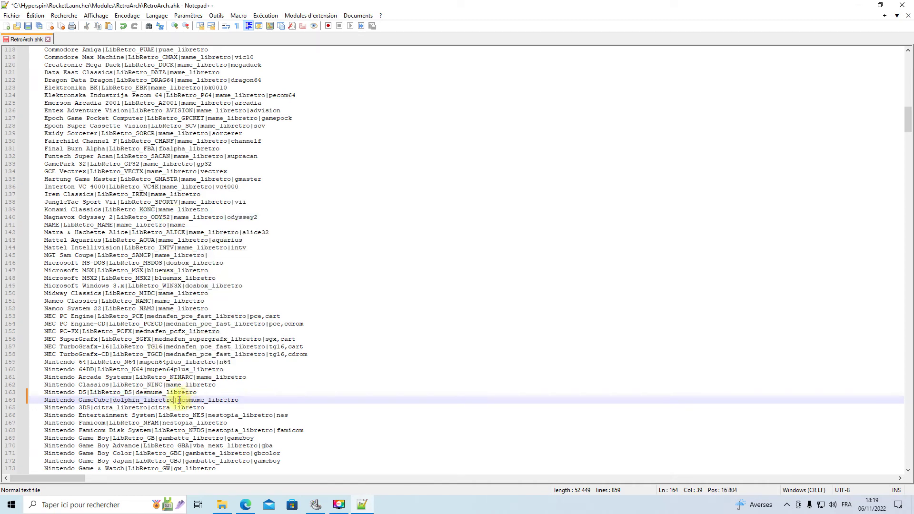
pyautogui.moveTo(179, 400); pyautogui.dragTo(240, 401)
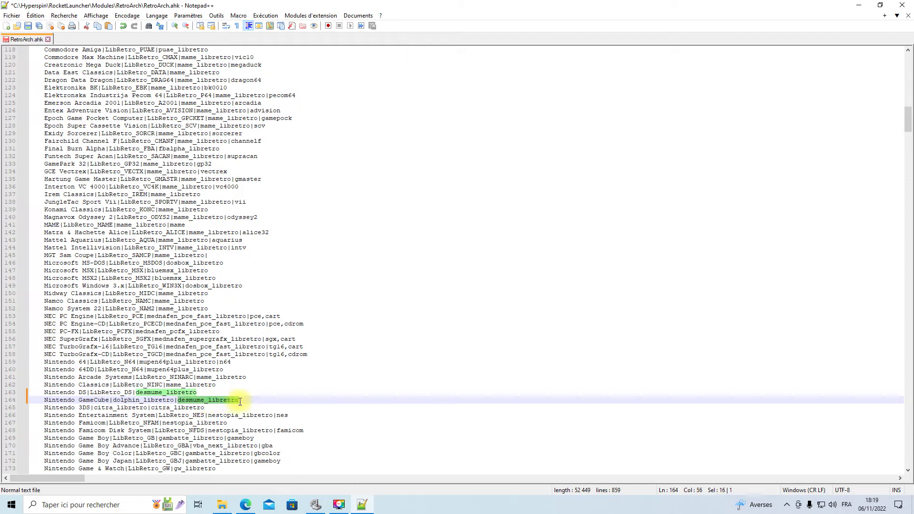
pyautogui.rightClick(223, 398)
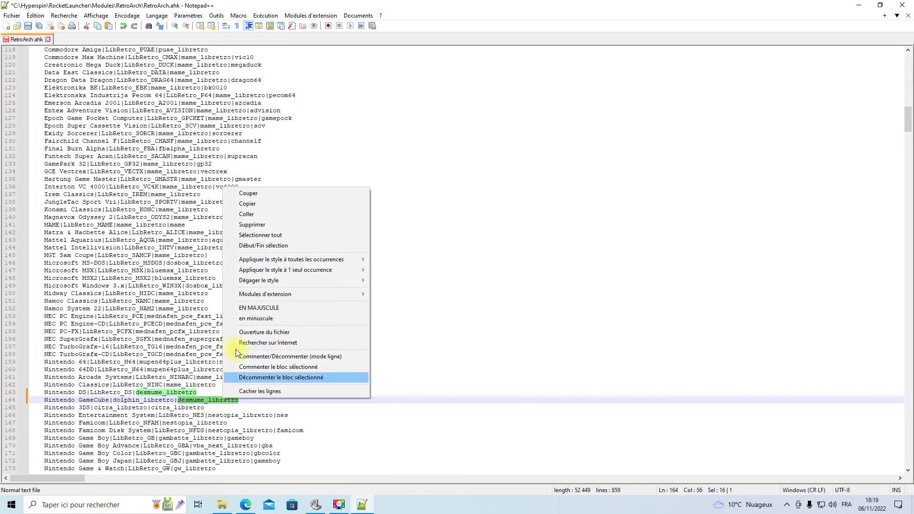
pyautogui.click(252, 216)
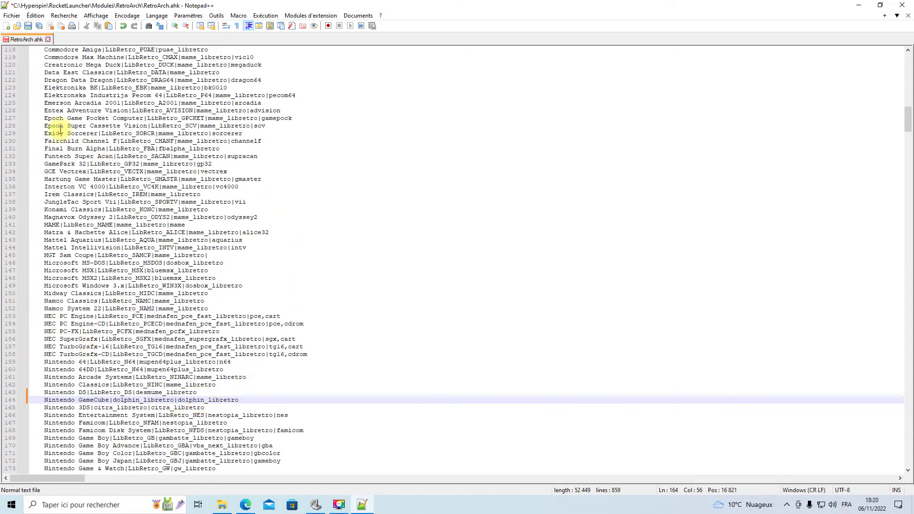
# Save the RetroArch.ahk module file and close Notepad++.
pyautogui.click(30, 29)
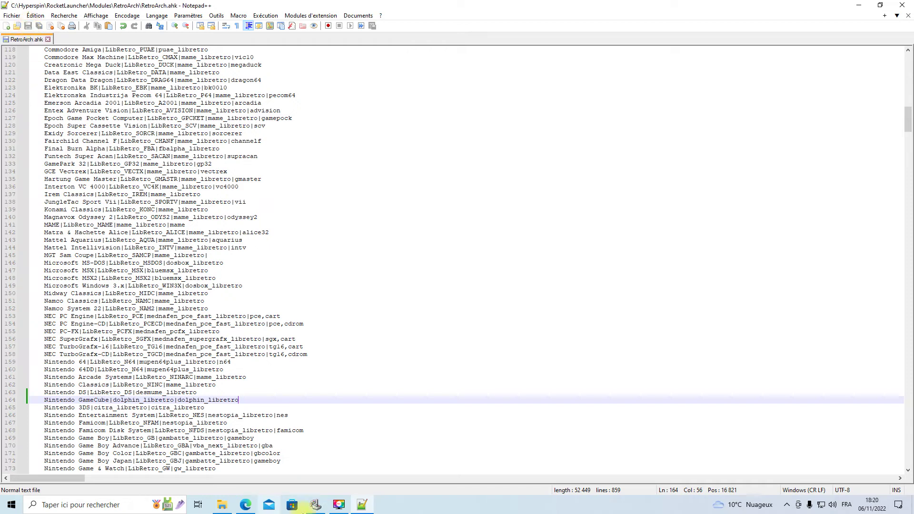
pyautogui.click(906, 9)
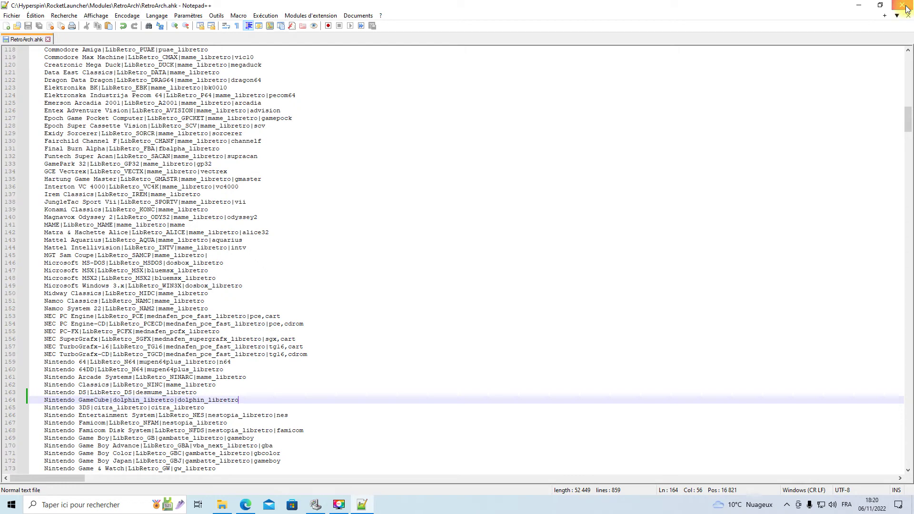
pyautogui.click(906, 9)
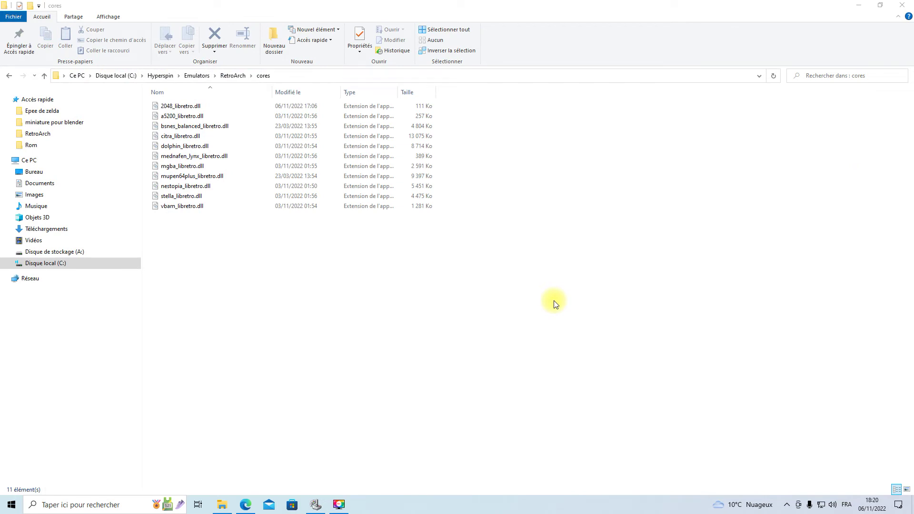
# Launch RocketLauncherUI from the Hyperspin\RocketLauncher\RocketLauncherUI folder.
pyautogui.click(160, 76)
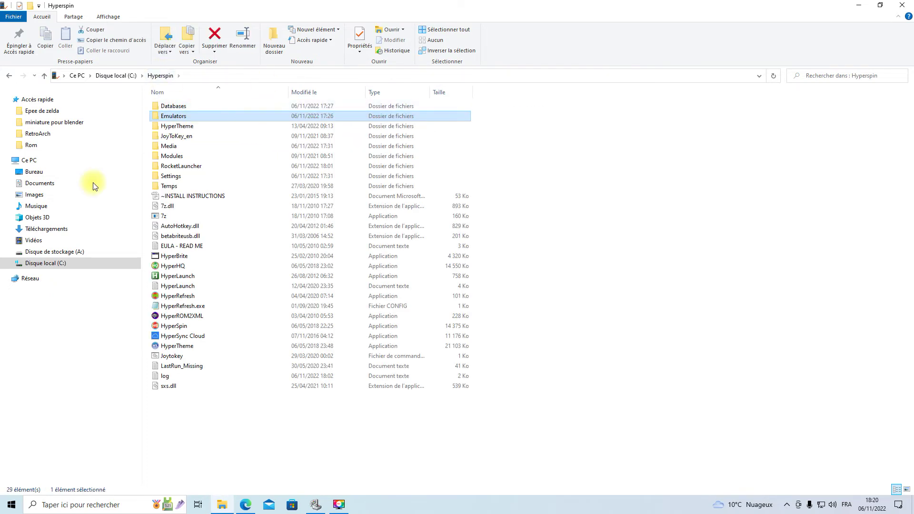
pyautogui.doubleClick(190, 169)
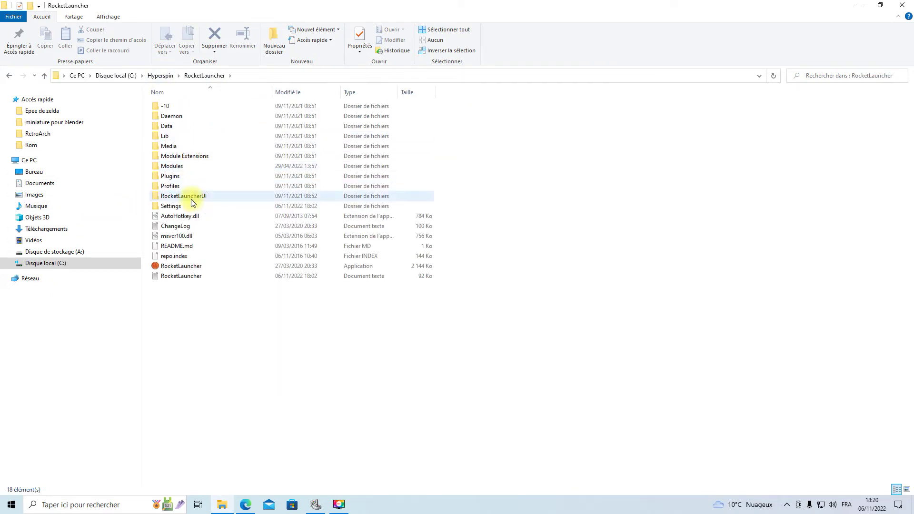
pyautogui.doubleClick(191, 199)
pyautogui.doubleClick(196, 196)
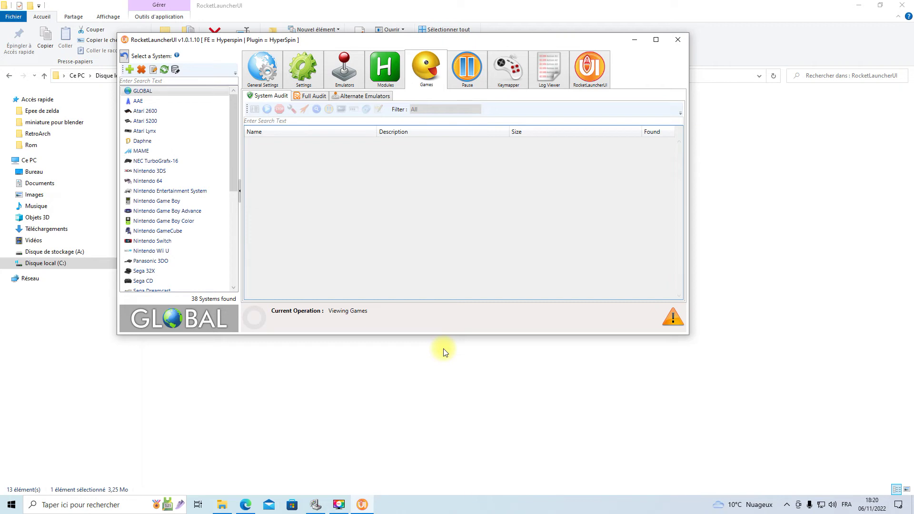
# Show the emulator settings of the Nintendo GameCube system and select its Nintendo GameCube emulator entry.
pyautogui.click(148, 231)
pyautogui.click(150, 233)
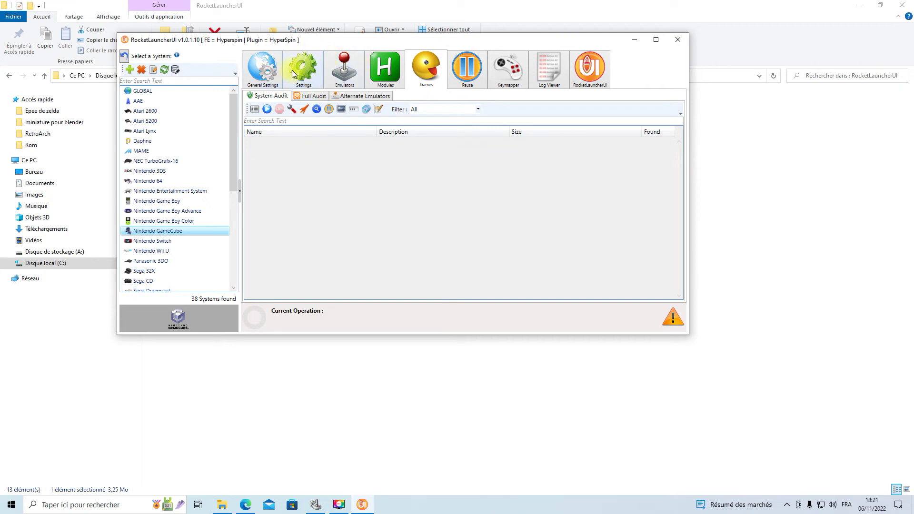
pyautogui.click(348, 73)
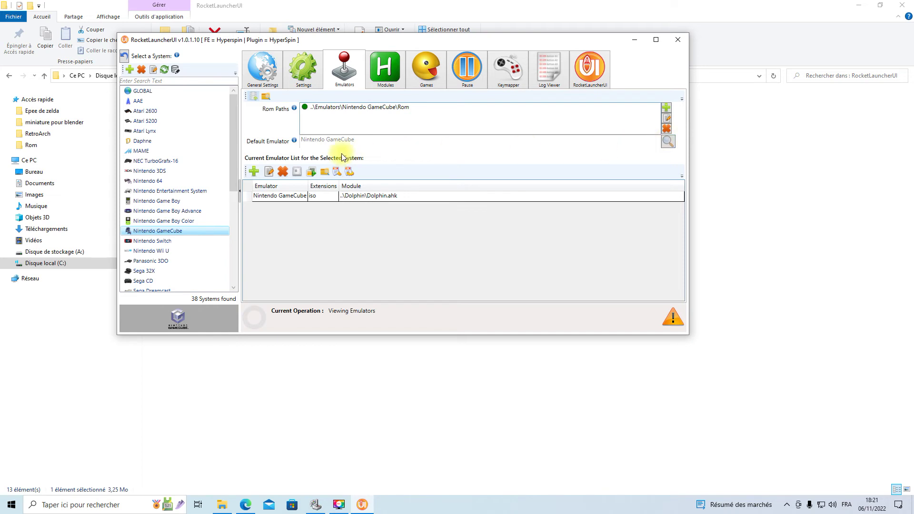
pyautogui.click(302, 197)
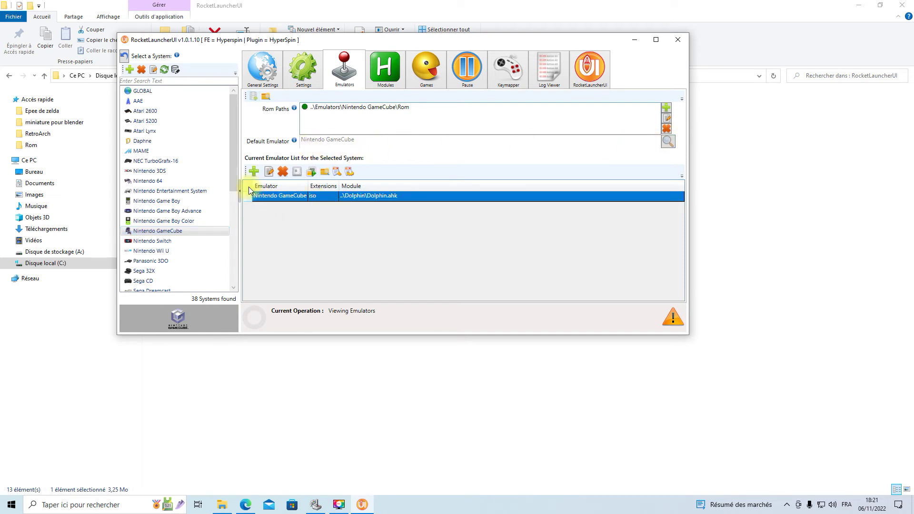
pyautogui.click(254, 171)
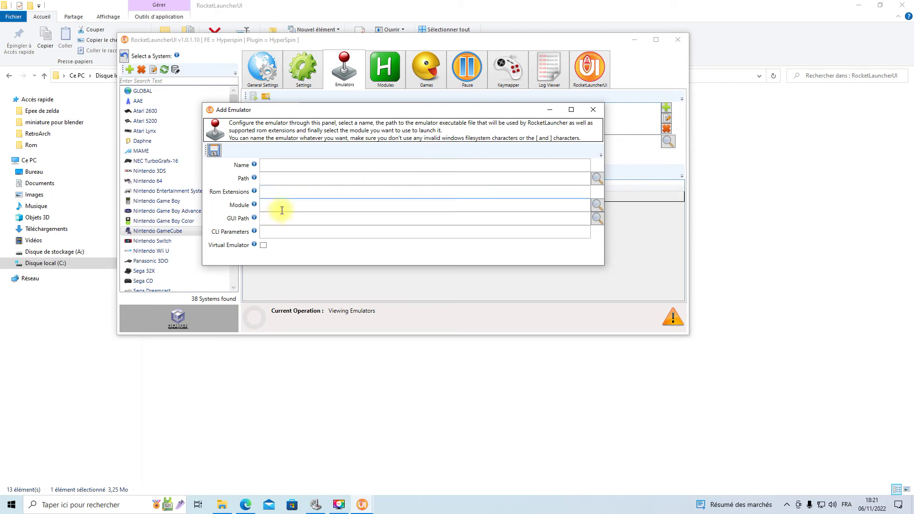
pyautogui.click(592, 109)
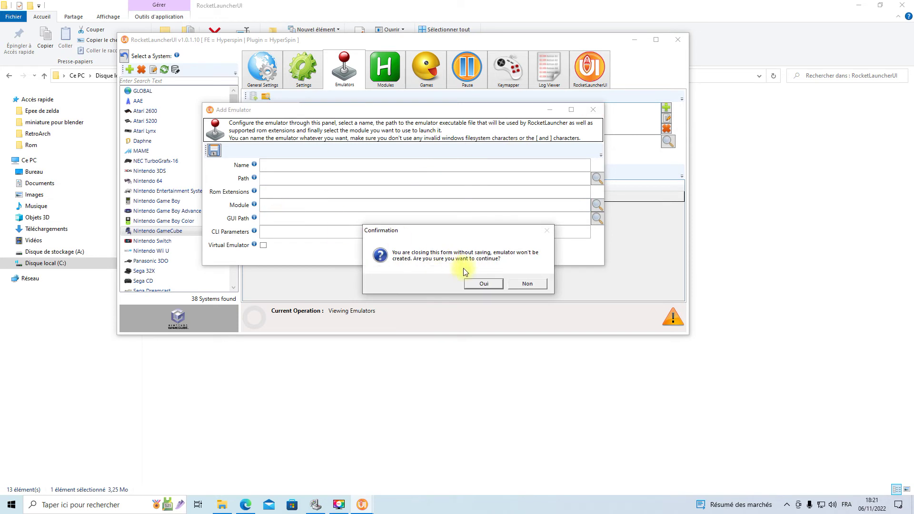
pyautogui.click(493, 283)
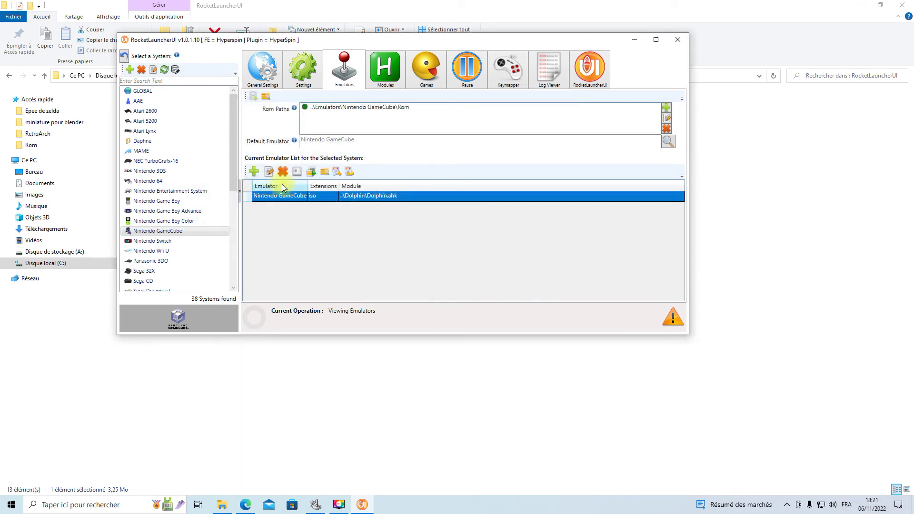
# Edit the Nintendo GameCube emulator and set its path to retroarch.exe in the Hyperspin\Emulators\RetroArch folder.
pyautogui.click(269, 171)
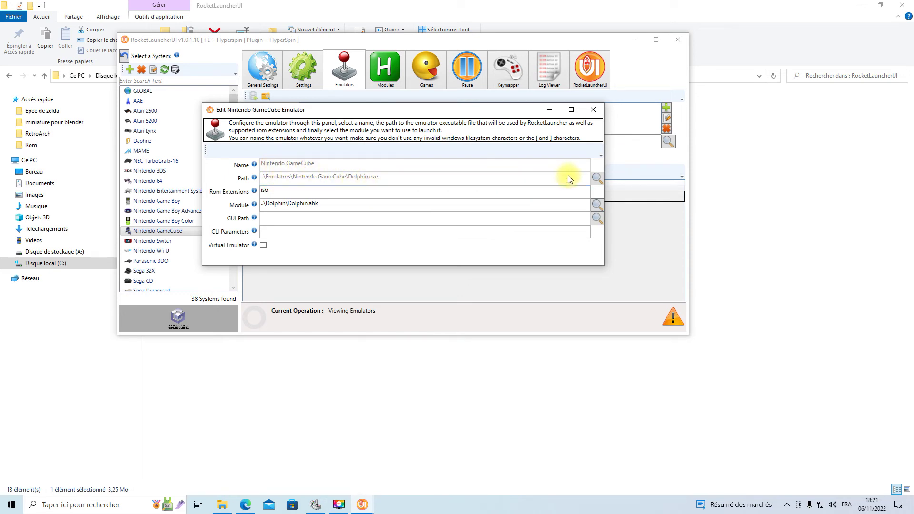
pyautogui.click(596, 177)
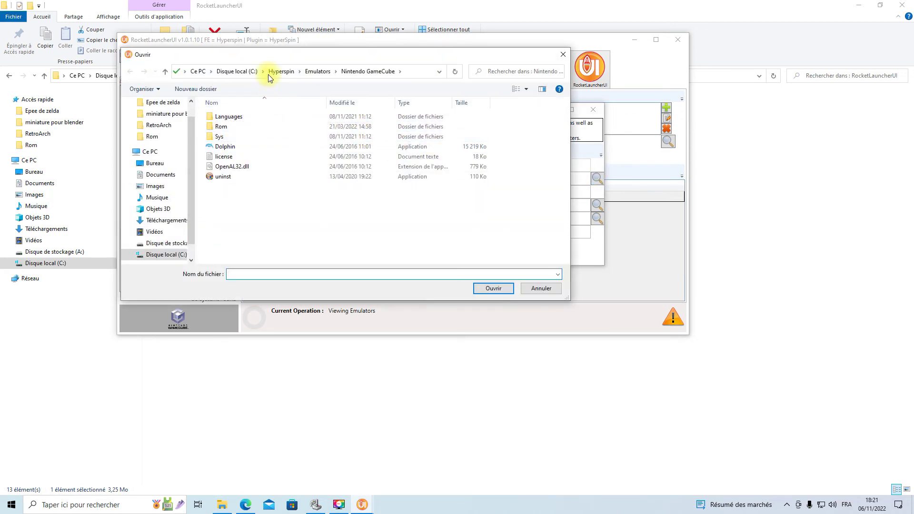
pyautogui.click(273, 72)
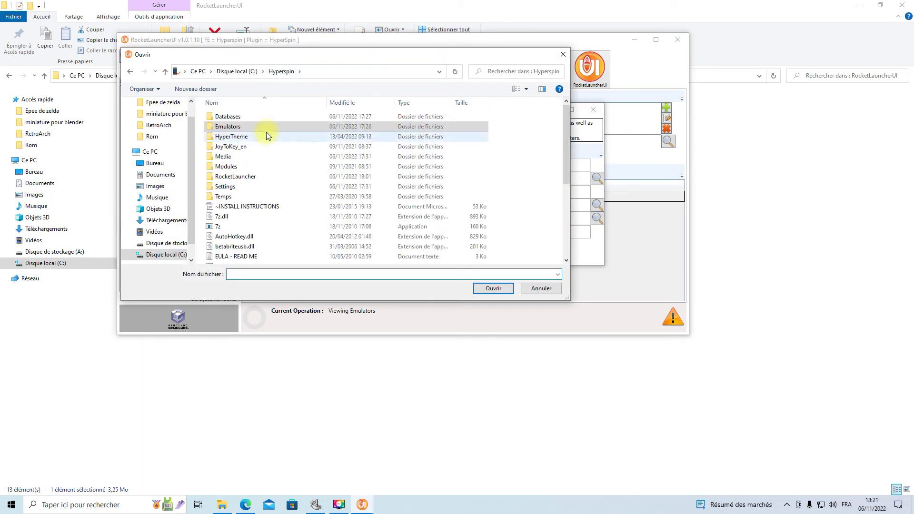
pyautogui.doubleClick(236, 129)
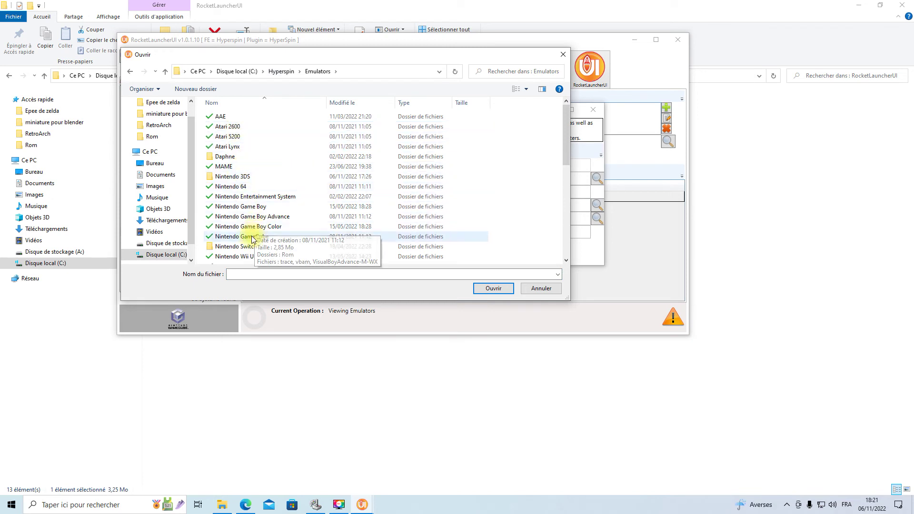
pyautogui.scroll(-5, 249, 242)
pyautogui.scroll(1, 237, 179)
pyautogui.scroll(-1, 237, 184)
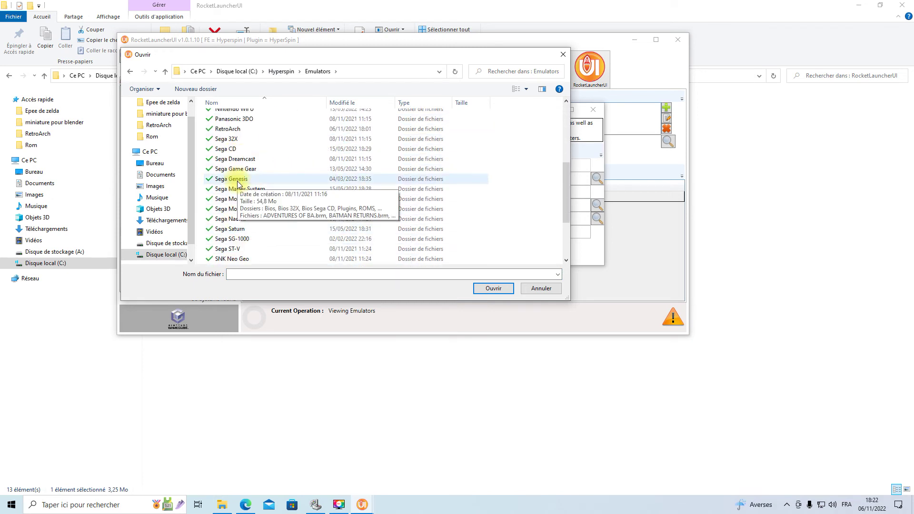
pyautogui.scroll(1, 238, 184)
pyautogui.doubleClick(238, 157)
pyautogui.scroll(-3, 247, 191)
pyautogui.scroll(-10, 254, 216)
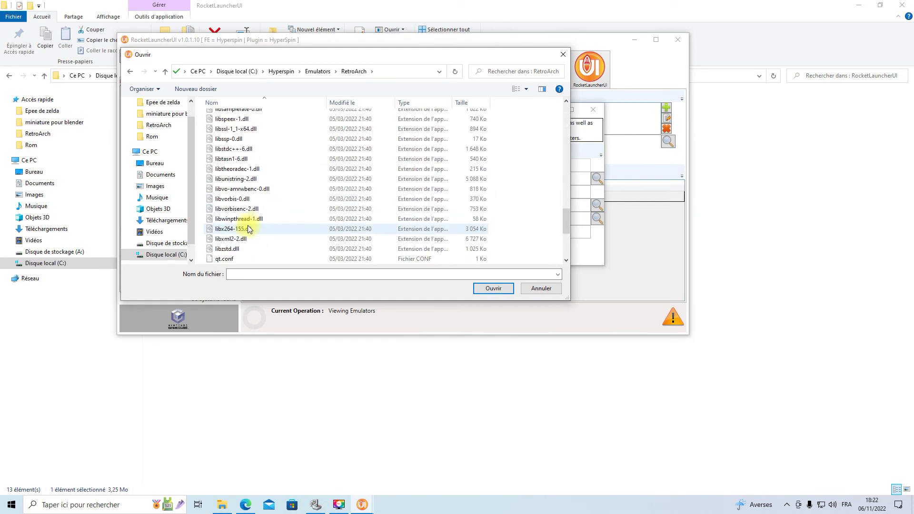
pyautogui.click(228, 239)
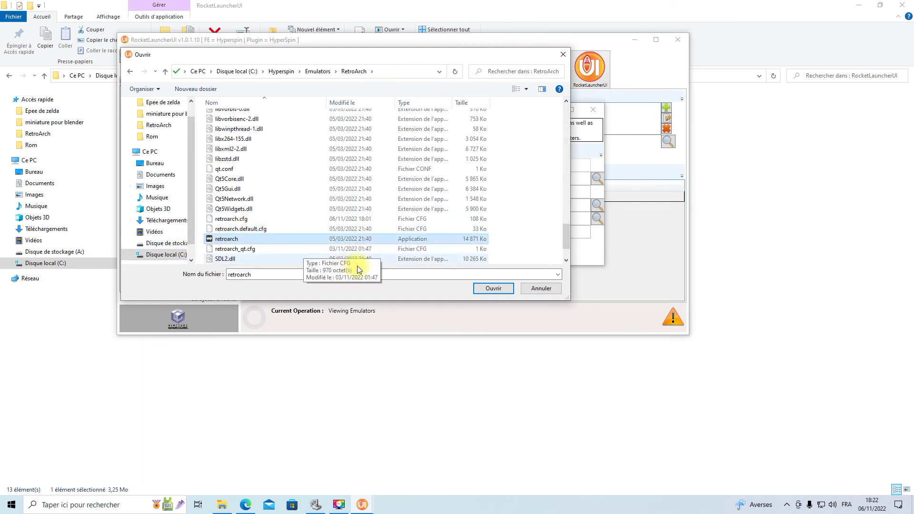
pyautogui.click(493, 288)
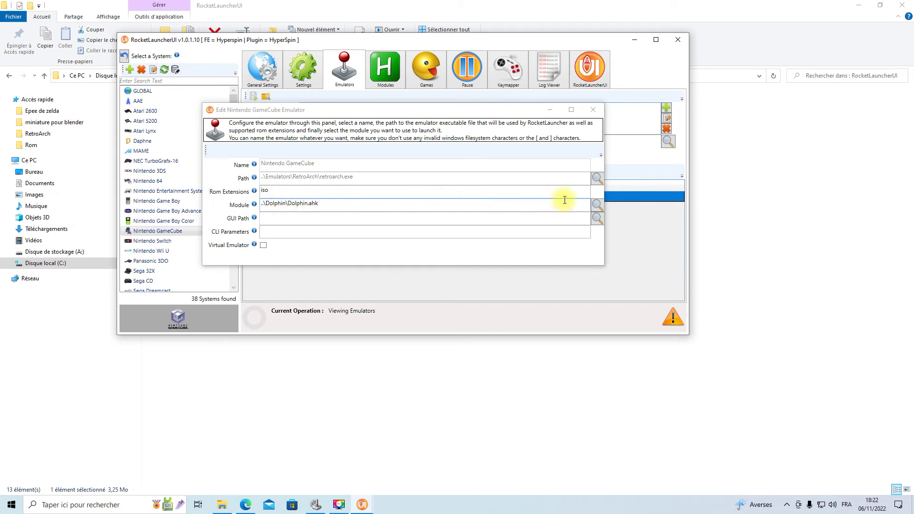
# Assign the RetroArch.ahk module to the Nintendo GameCube emulator and choose Nintendo GameCube as the system's default emulator.
pyautogui.click(597, 204)
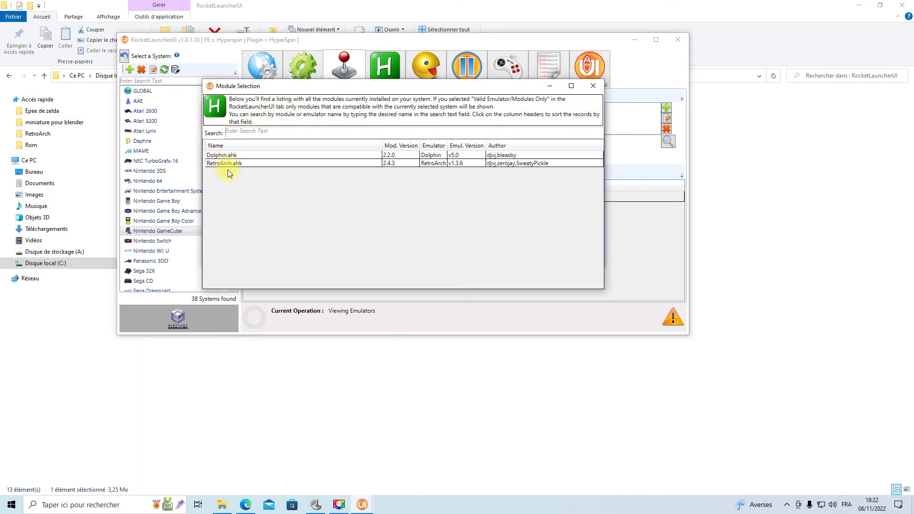
pyautogui.doubleClick(228, 165)
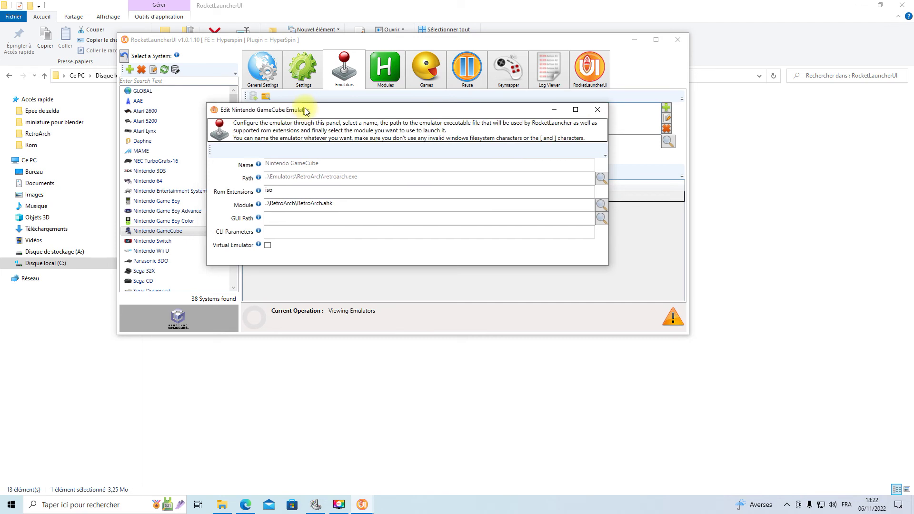
pyautogui.moveTo(300, 111); pyautogui.dragTo(428, 136)
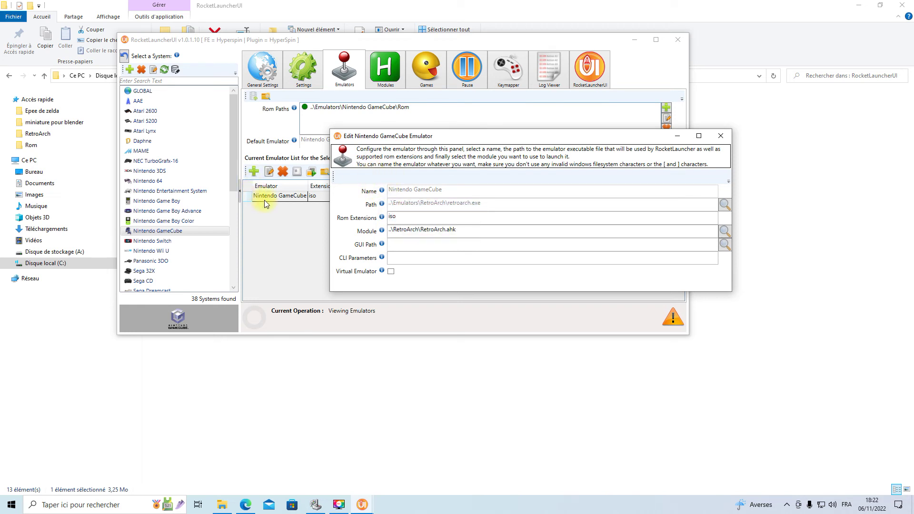
pyautogui.click(728, 136)
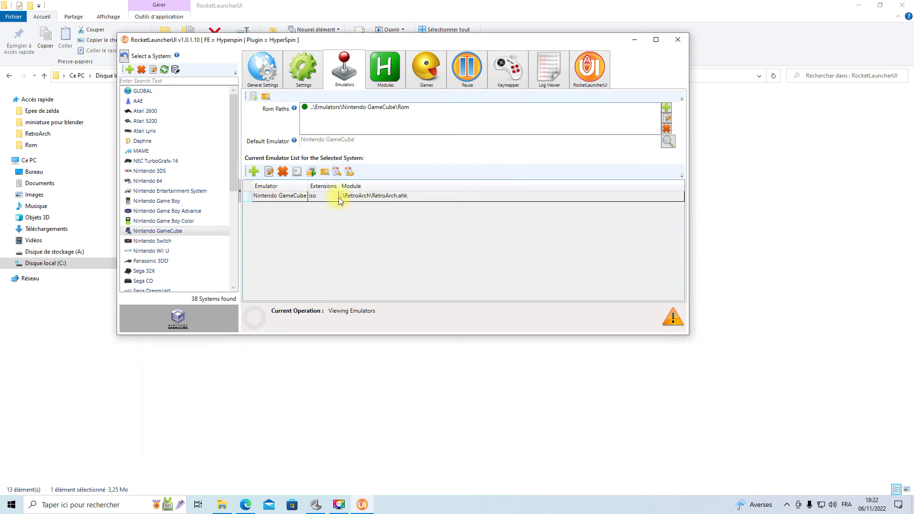
pyautogui.click(668, 142)
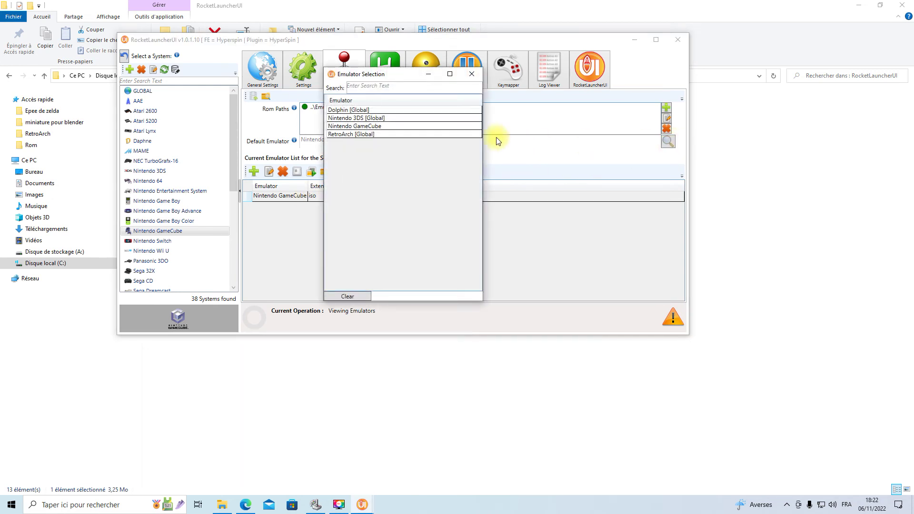
pyautogui.doubleClick(343, 127)
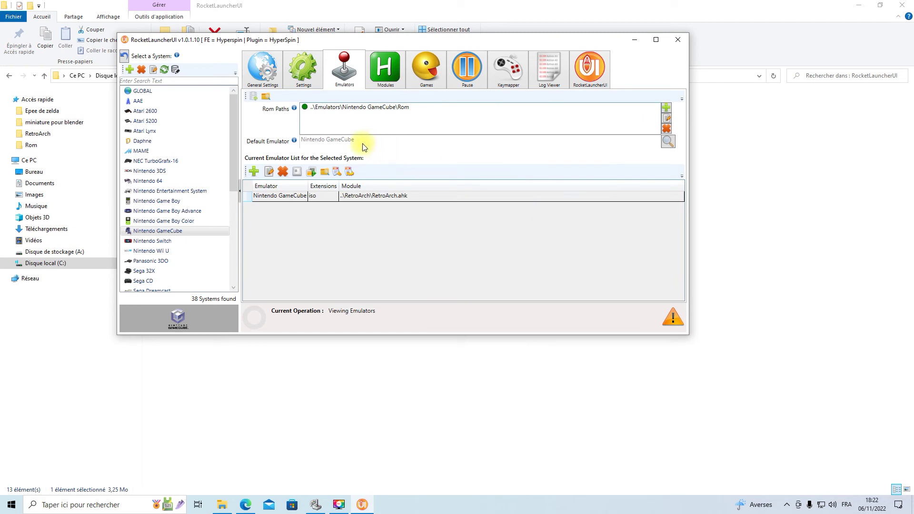
# Run a system audit of the Nintendo GameCube games.
pyautogui.click(426, 73)
pyautogui.click(255, 109)
pyautogui.click(255, 110)
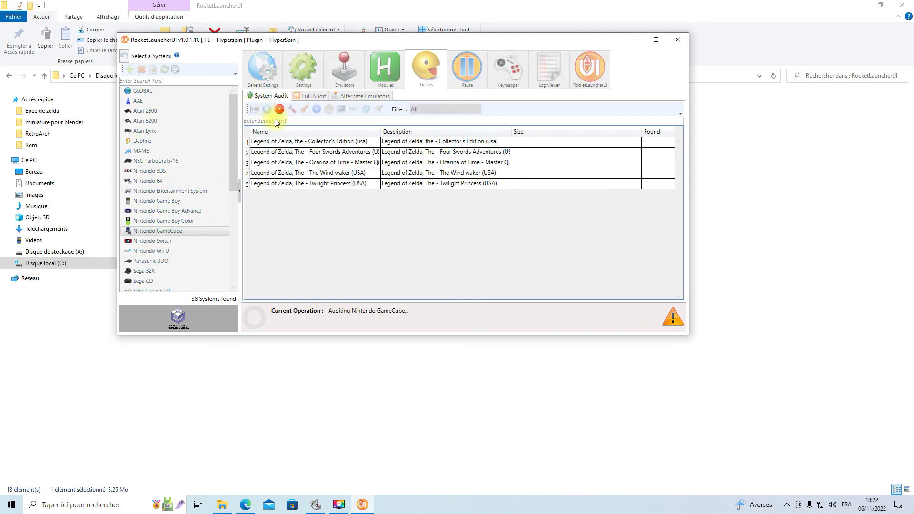
# Test-launch Legend of Zelda, The - The Wind waker (USA) from the audited game list and exit the game.
pyautogui.click(313, 172)
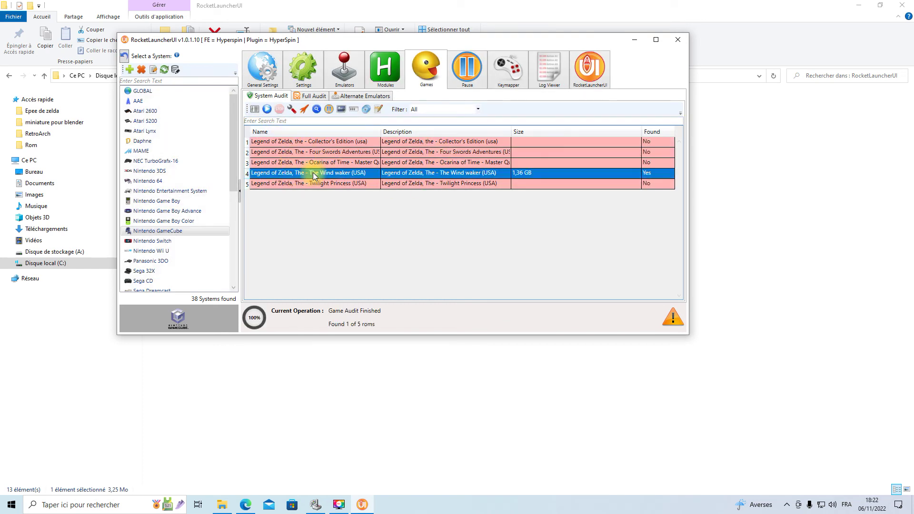
pyautogui.click(304, 111)
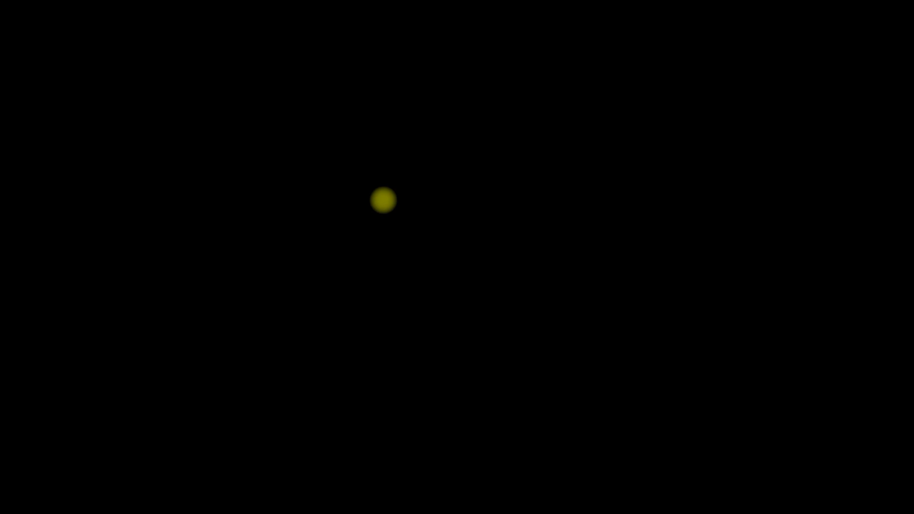
pyautogui.press('Escape')
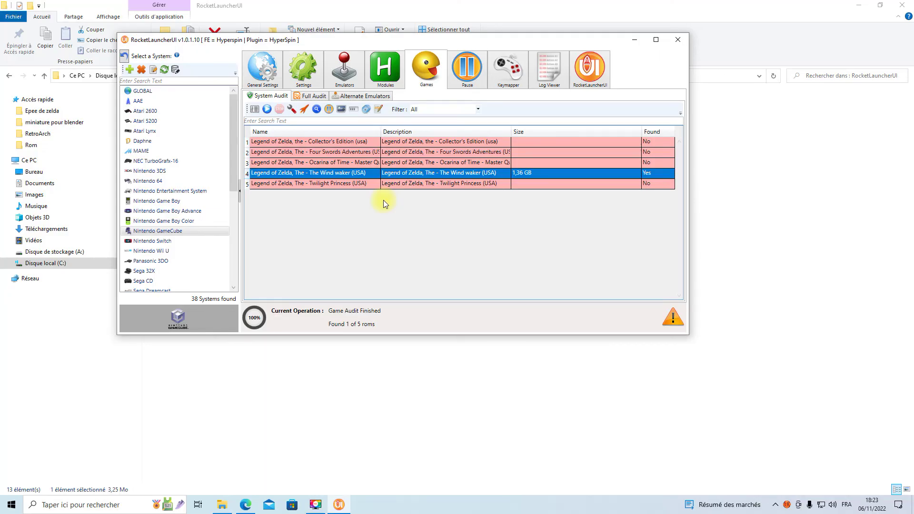
# Close RocketLauncherUI and start HyperSpin from the Hyperspin folder.
pyautogui.click(678, 40)
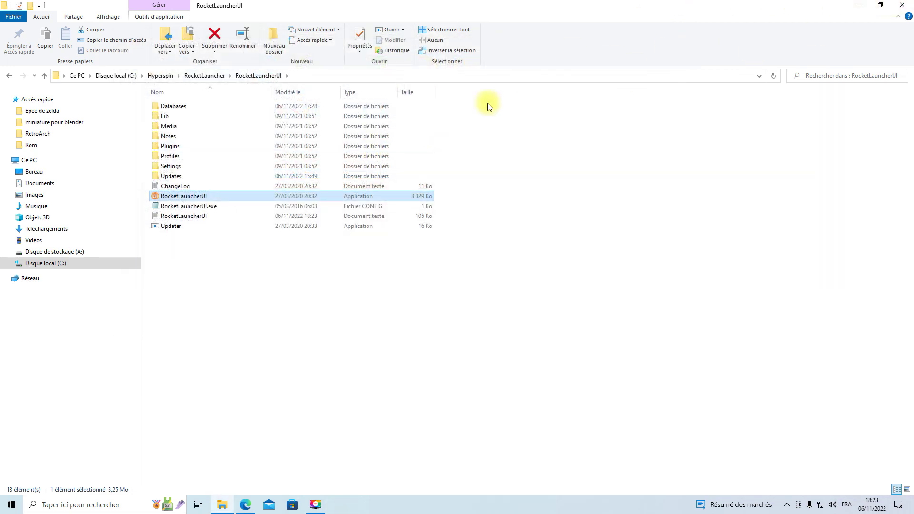
pyautogui.click(156, 77)
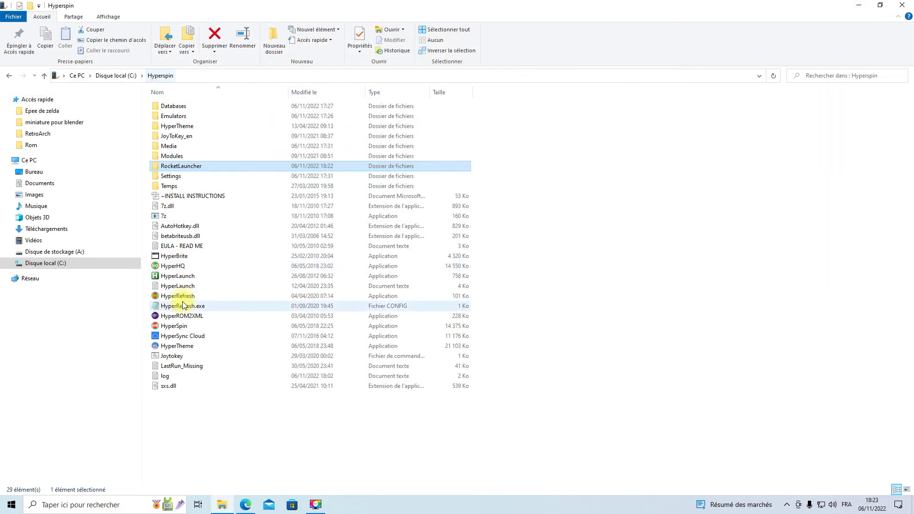
pyautogui.doubleClick(176, 327)
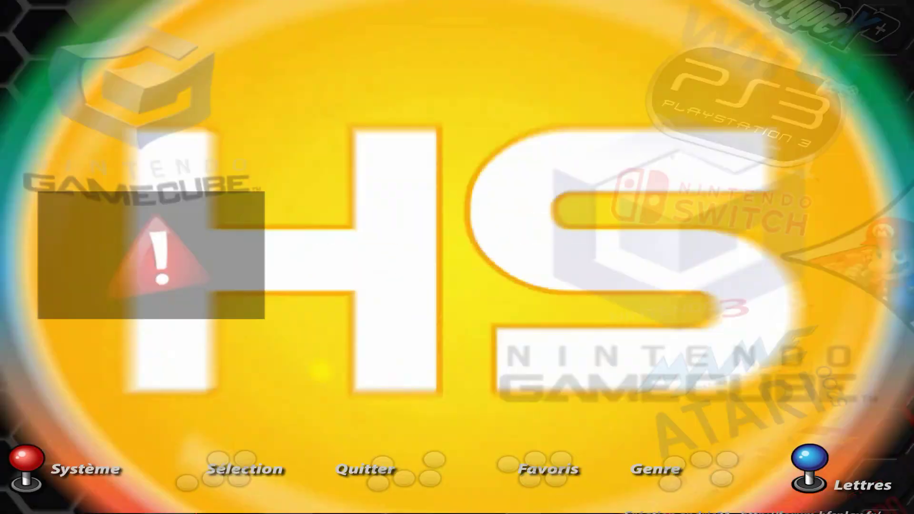
# Enter the Nintendo GameCube system in HyperSpin and launch Legend of Zelda, The - The Wind waker (USA).
pyautogui.press('Return')
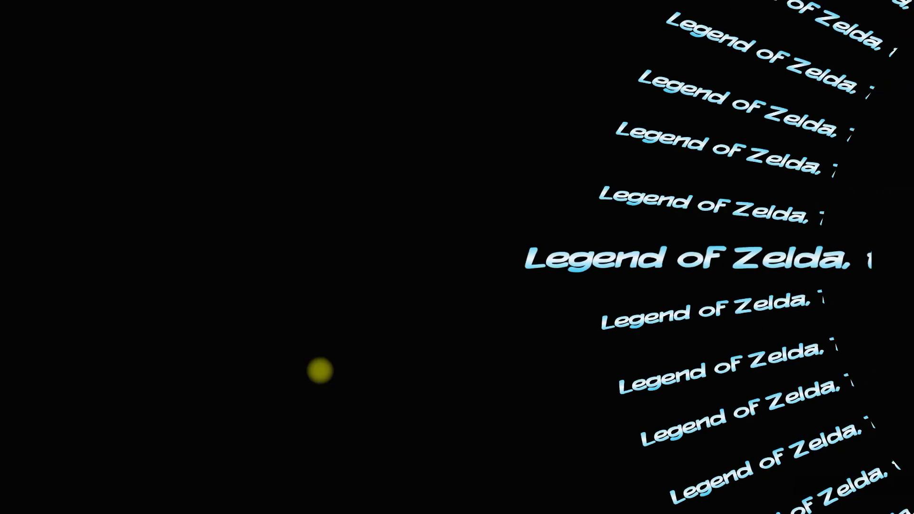
pyautogui.press('Up')
pyautogui.press('Up')
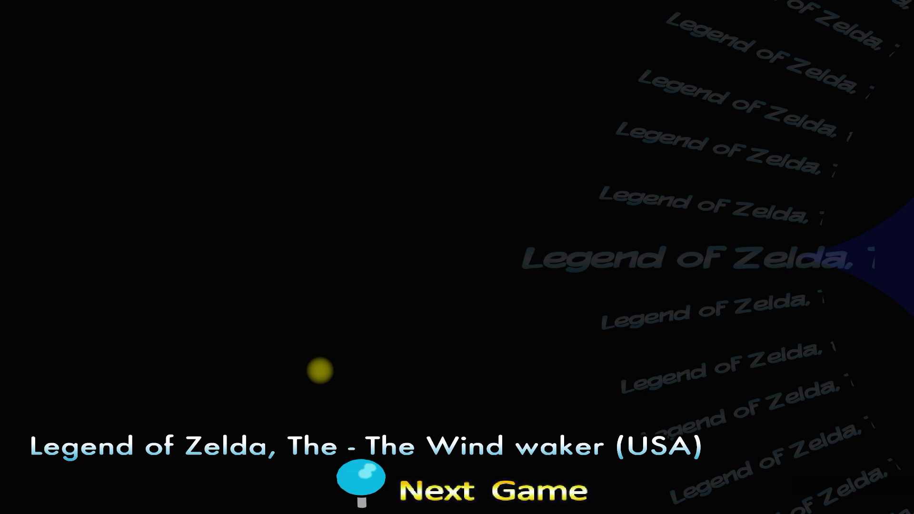
pyautogui.press('Return')
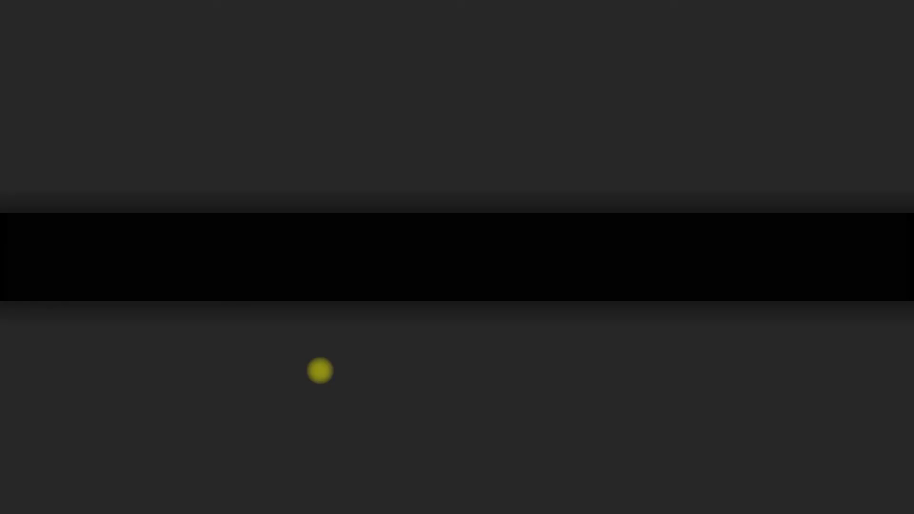